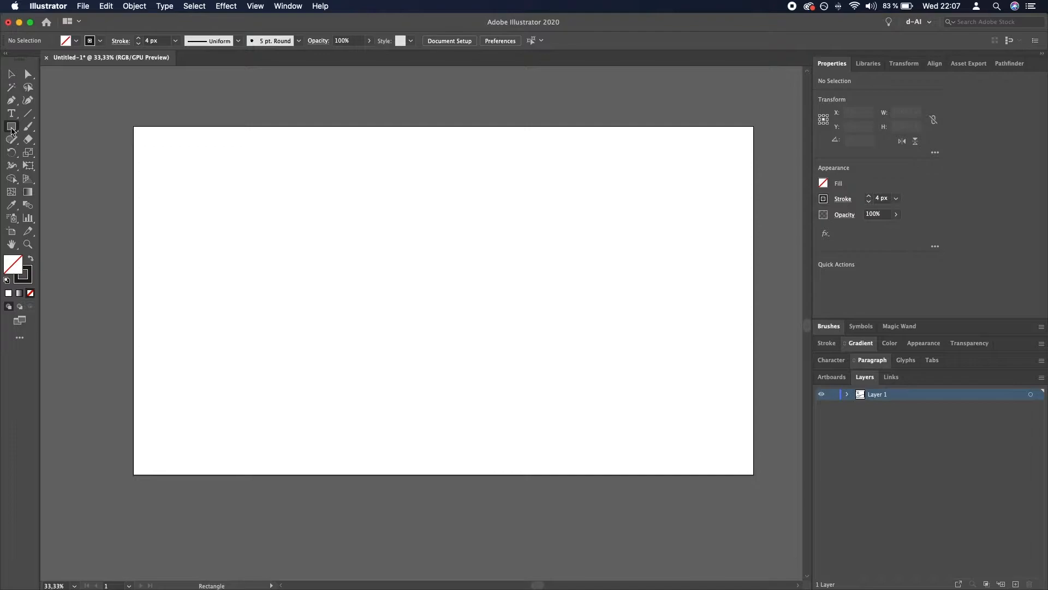
Step: Draw a rectangle about 789 by 544 px and center it on the artboard
left_click_drag(277, 252, 533, 427)
key("v")
left_click_drag(406, 342, 444, 296)
left_click(630, 363)
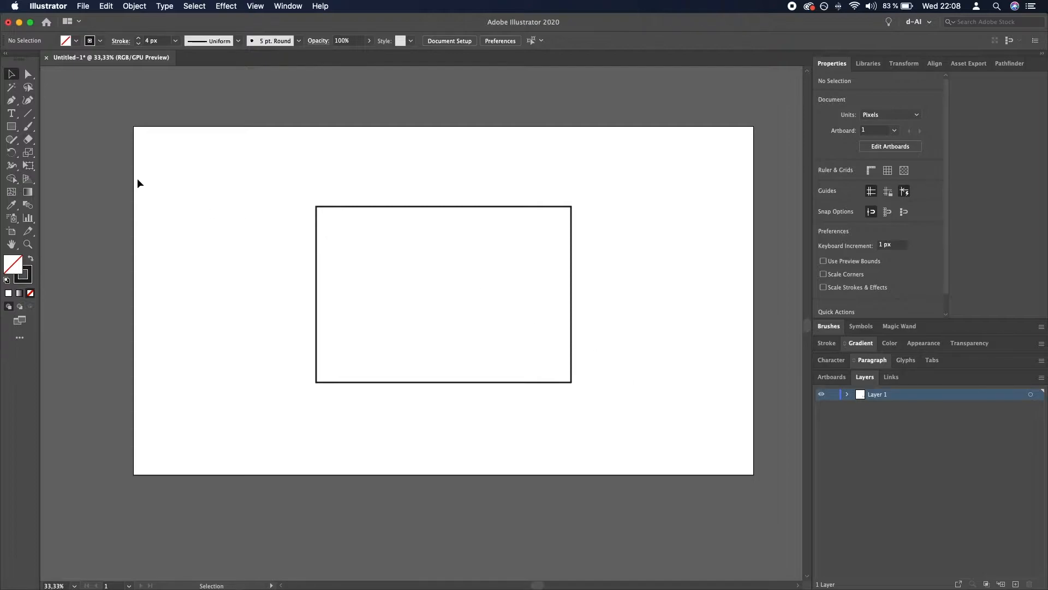
Step: Draw a triangle about 426 px wide and 369 px high with the Polygon tool near the artboard's upper-left corner
left_click(20, 131)
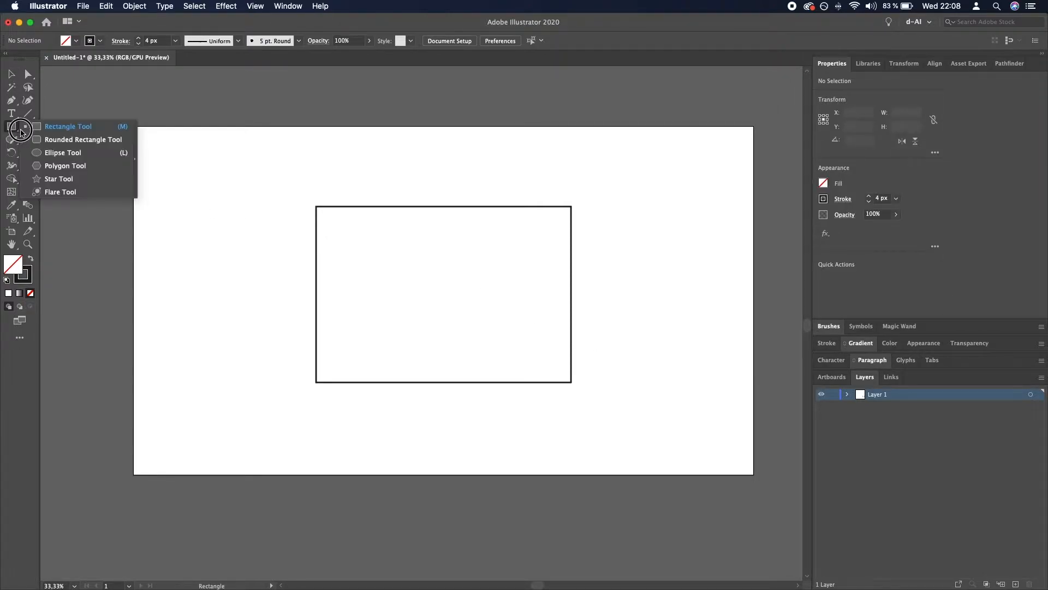
left_click(112, 166)
left_click_drag(194, 223, 251, 166)
key("Up")
key("Up")
key("Up")
key("Up")
key("Up")
key("Up")
key("Up")
key("Up")
key("Up")
key("Up")
key("Up")
key("Down")
key("Down")
key("Down")
key("Down")
key("Down")
key("Down")
key("Down")
key("Down")
key("Down")
key("Down")
key("Down")
key("Up")
key("Down")
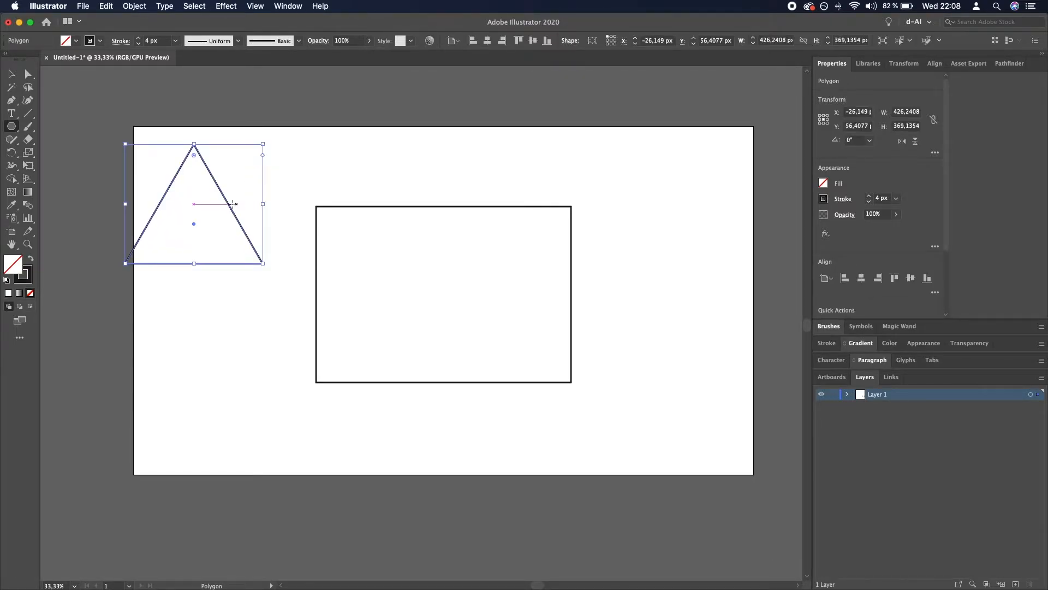
key("v")
left_click(251, 365)
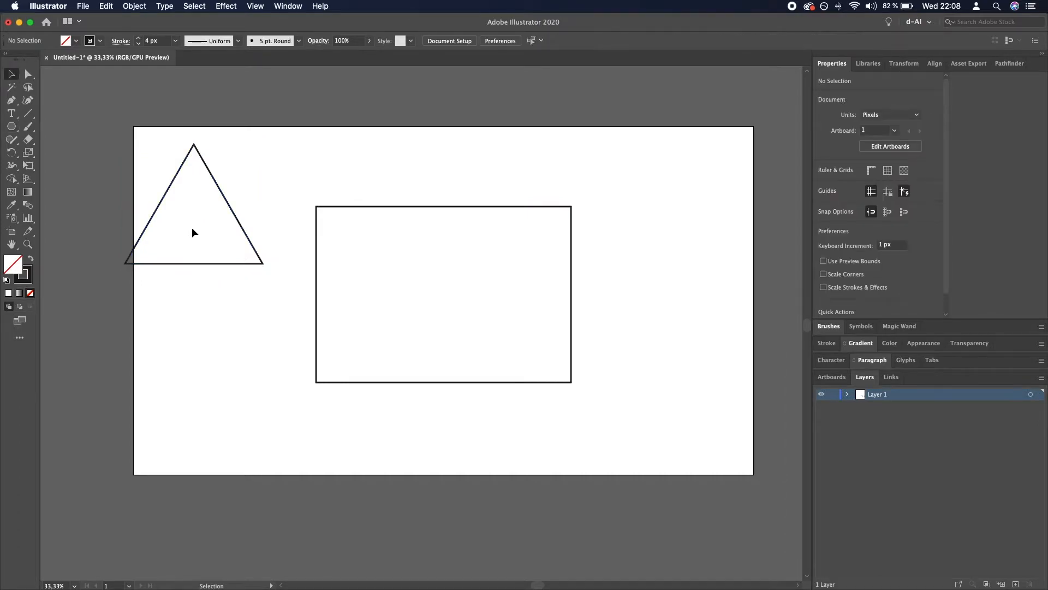
Step: Place the triangle on the rectangle's bottom edge and lower its apex to the rectangle's mid-height, making it about 272 px tall
left_click(196, 263)
left_click_drag(194, 223, 501, 340)
left_click_drag(501, 262, 502, 295)
left_click_drag(502, 342, 498, 336)
left_click_drag(497, 276, 497, 295)
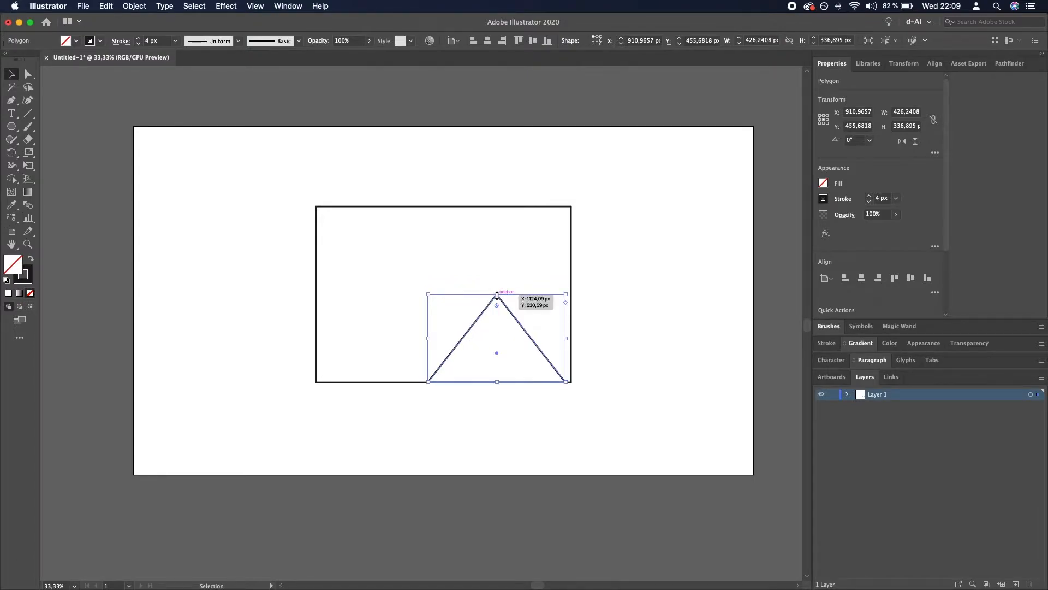
left_click(657, 323)
Step: Shift the triangle right across the rectangle's right edge and widen it symmetrically to about 1215 px, reaching the rectangle's lower-left corner
left_click_drag(530, 335, 543, 333)
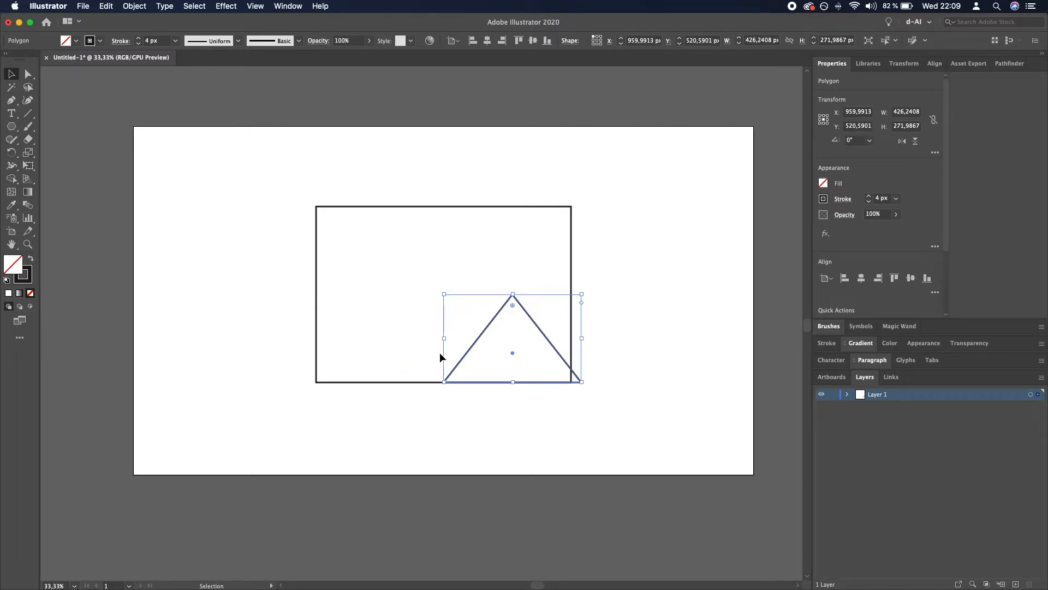
left_click_drag(443, 338, 317, 337)
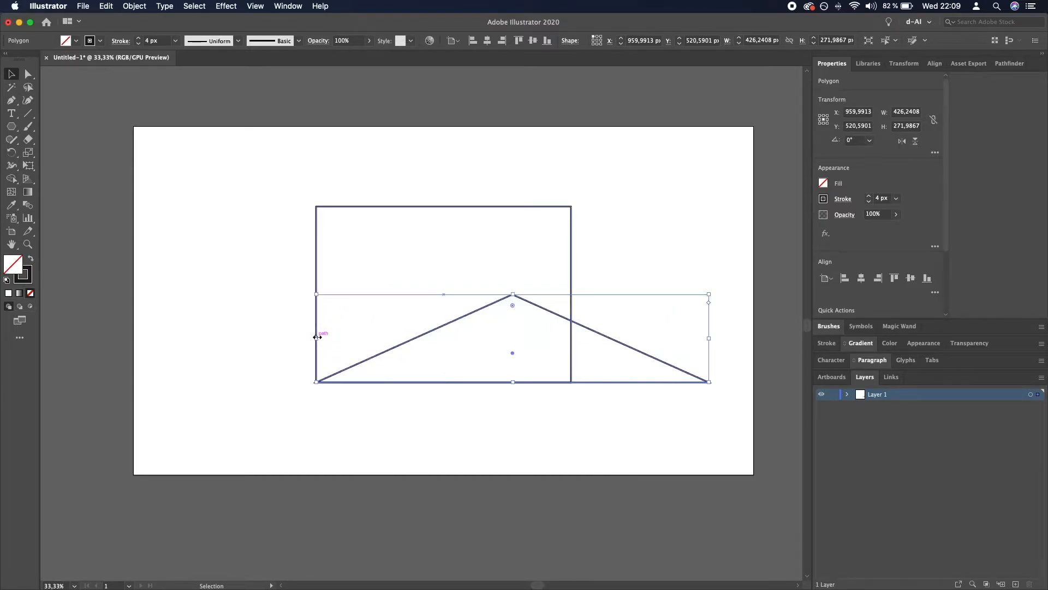
left_click(520, 440)
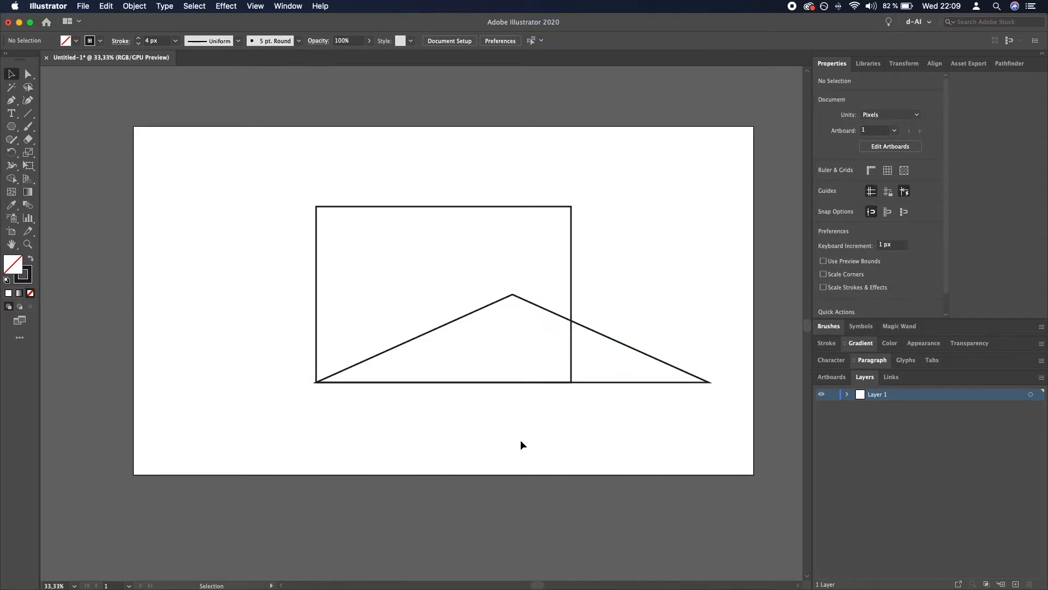
Step: Duplicate the wide triangle about 343 px to the left along the same baseline
left_click(600, 335)
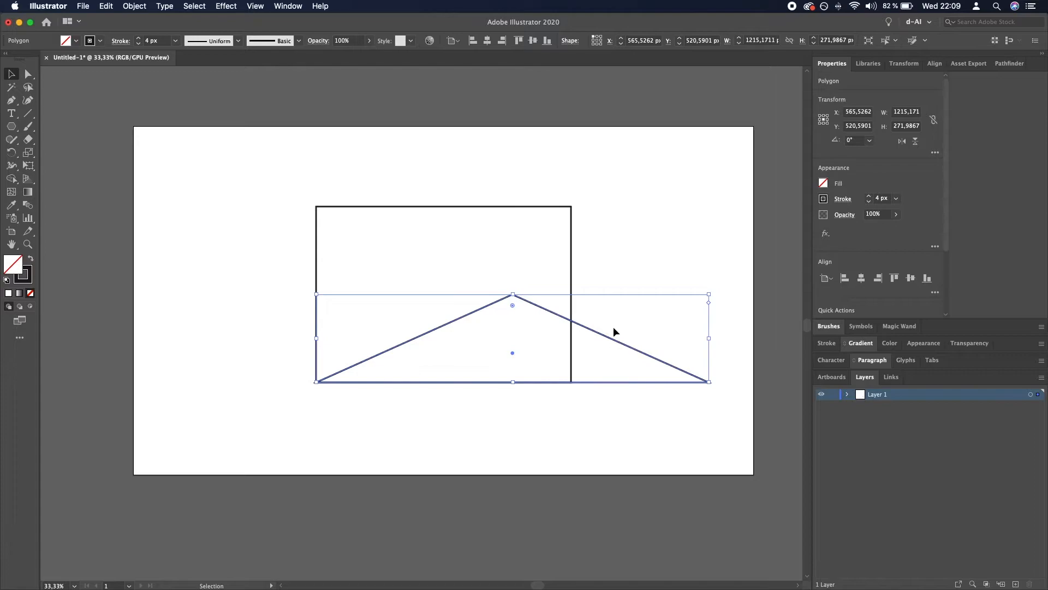
left_click(633, 350)
left_click(625, 346)
left_click(631, 348)
left_click_drag(630, 348, 520, 348)
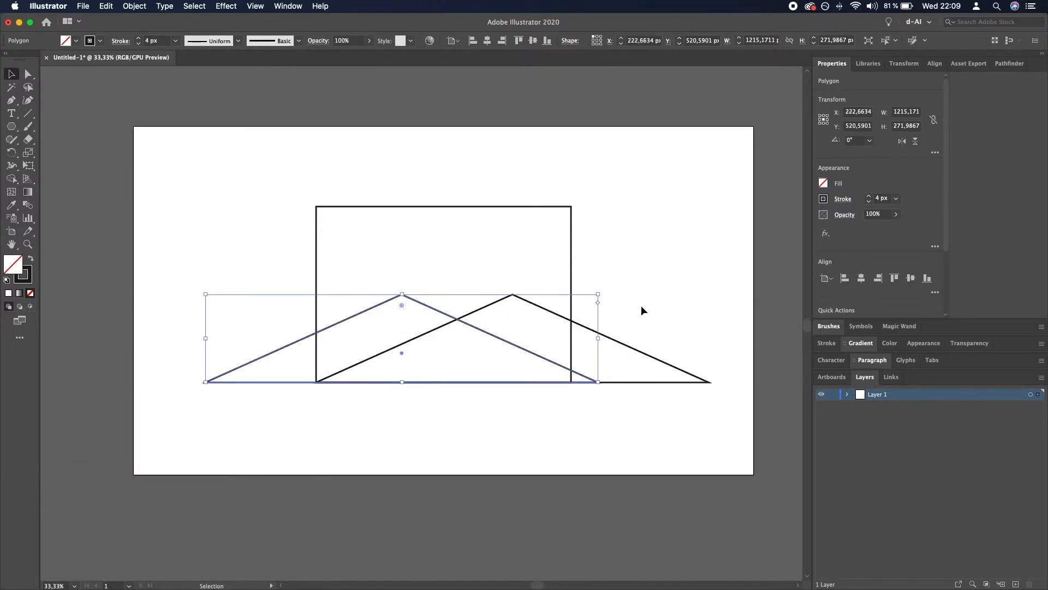
Step: Move the duplicated triangle about 36 px right and 36 px down, below the rectangle's bottom edge
left_click(457, 297)
left_click(415, 304)
left_click_drag(415, 303, 448, 325)
left_click(499, 300)
left_click(437, 306)
left_click(438, 305)
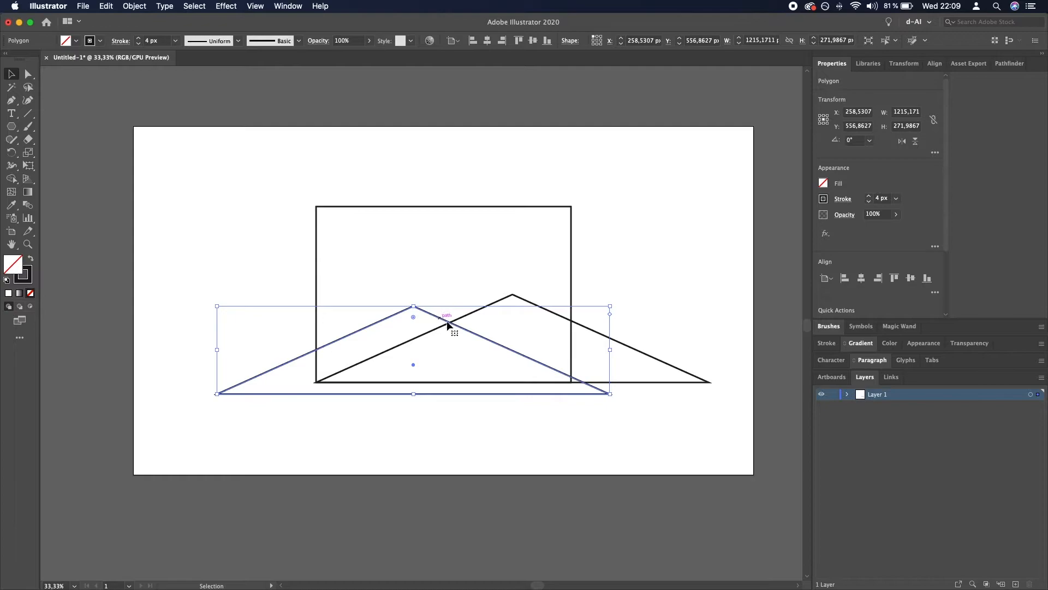
Step: Select both triangles and narrow them together from their center until each is about 1036 px wide
left_click(648, 354, "shift")
left_click_drag(705, 346, 674, 344)
left_click(704, 341)
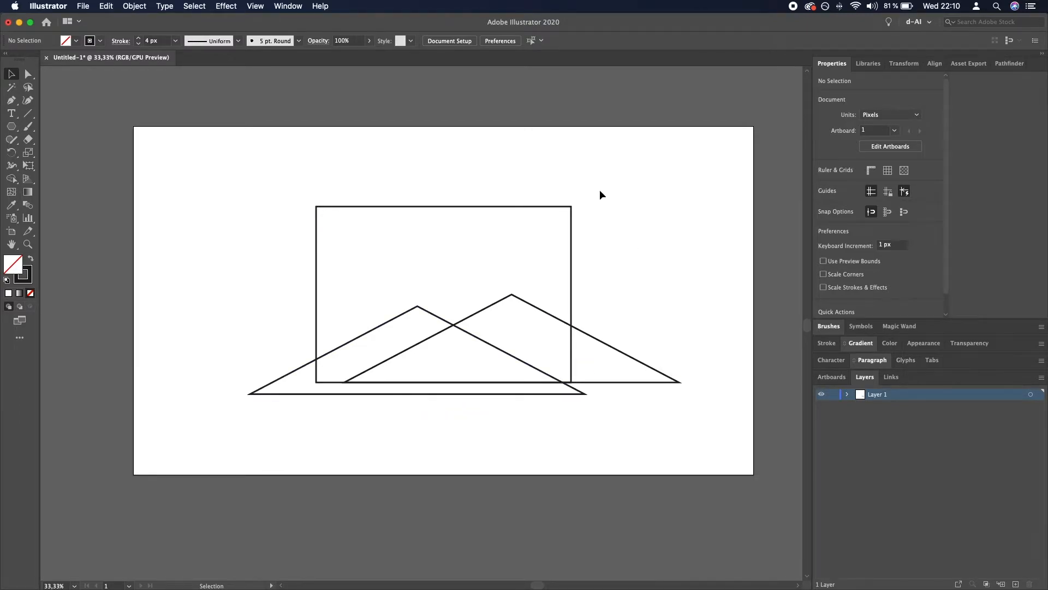
Step: Copy the rectangle and paste two duplicates in front of it, exactly on top of the original
left_click(567, 208)
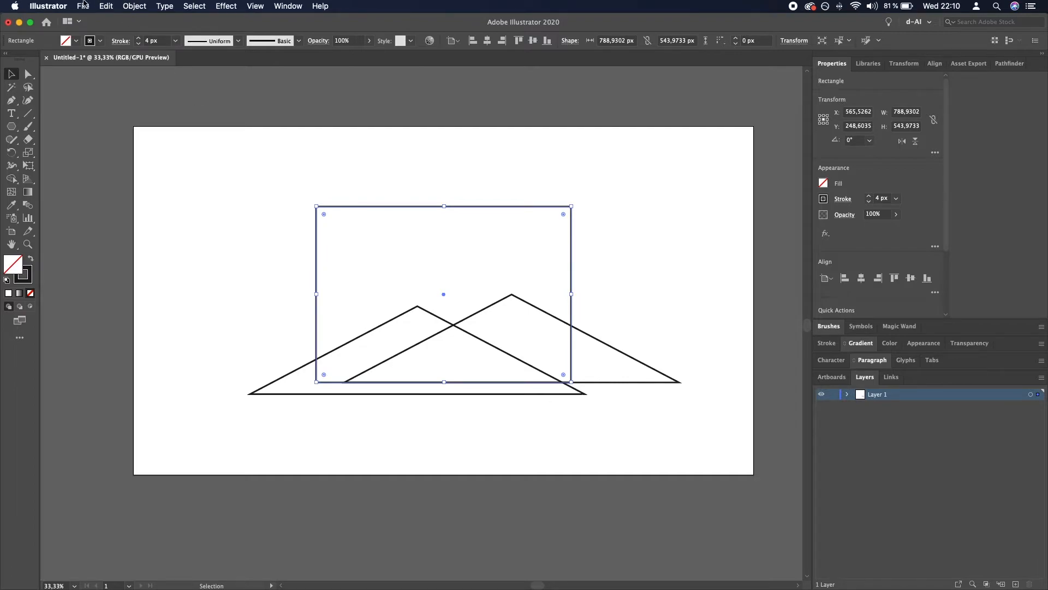
left_click(104, 6)
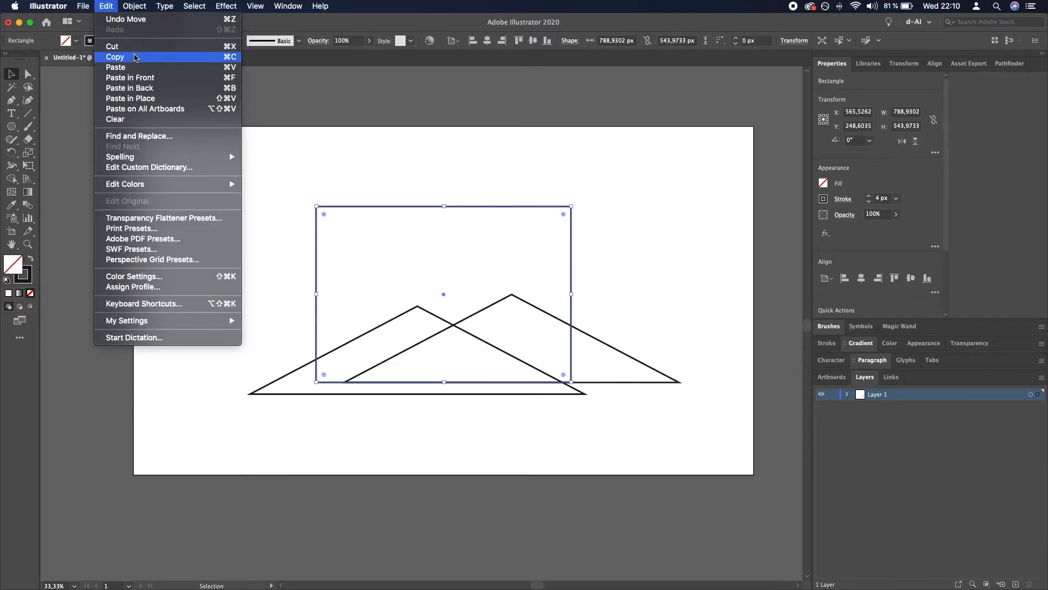
left_click(143, 57)
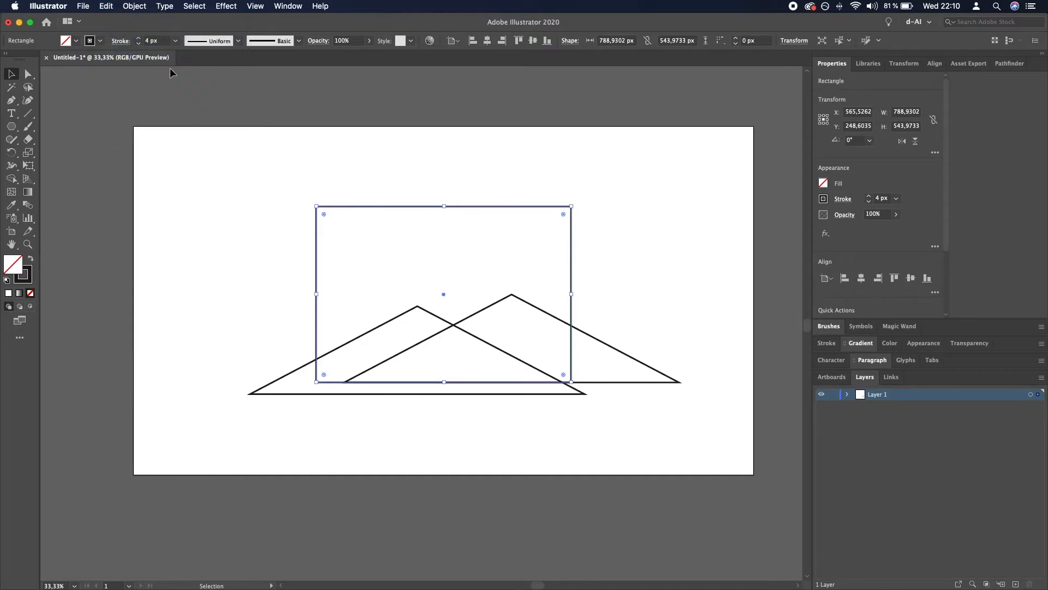
left_click(111, 9)
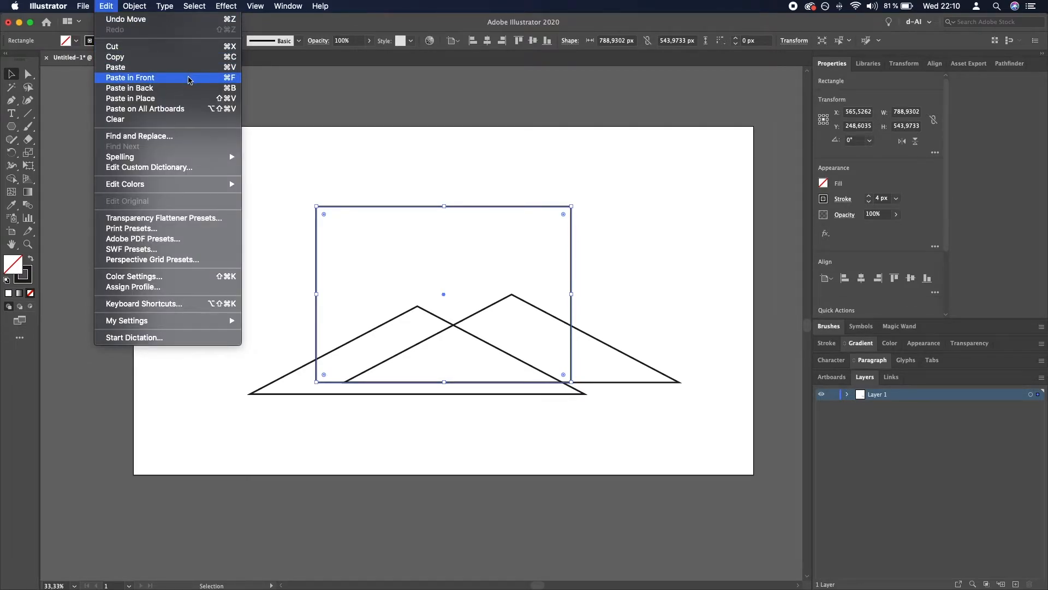
left_click(192, 81)
left_click(107, 6)
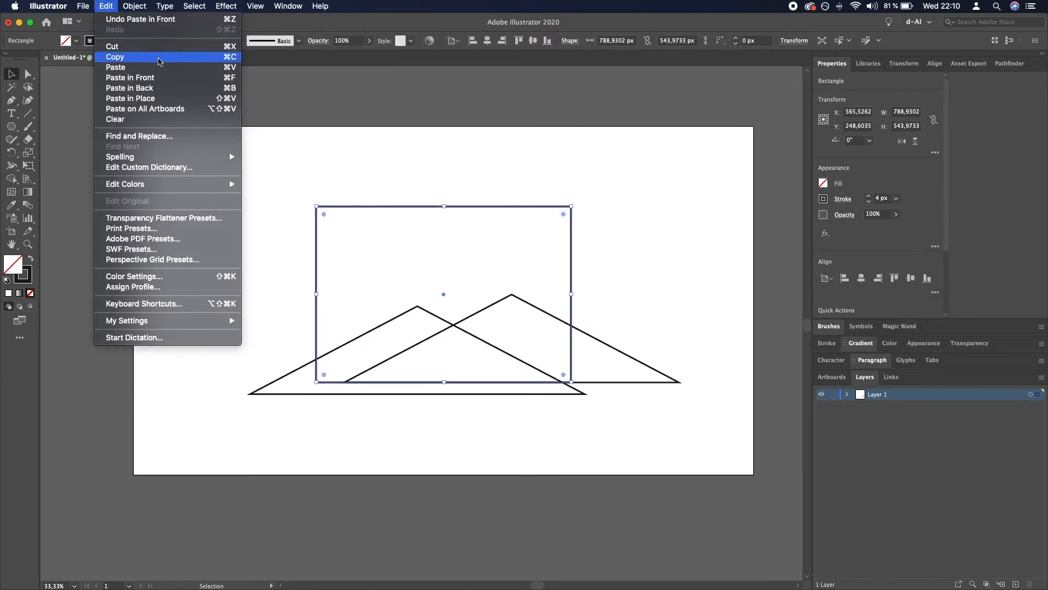
left_click(172, 78)
left_click(631, 193)
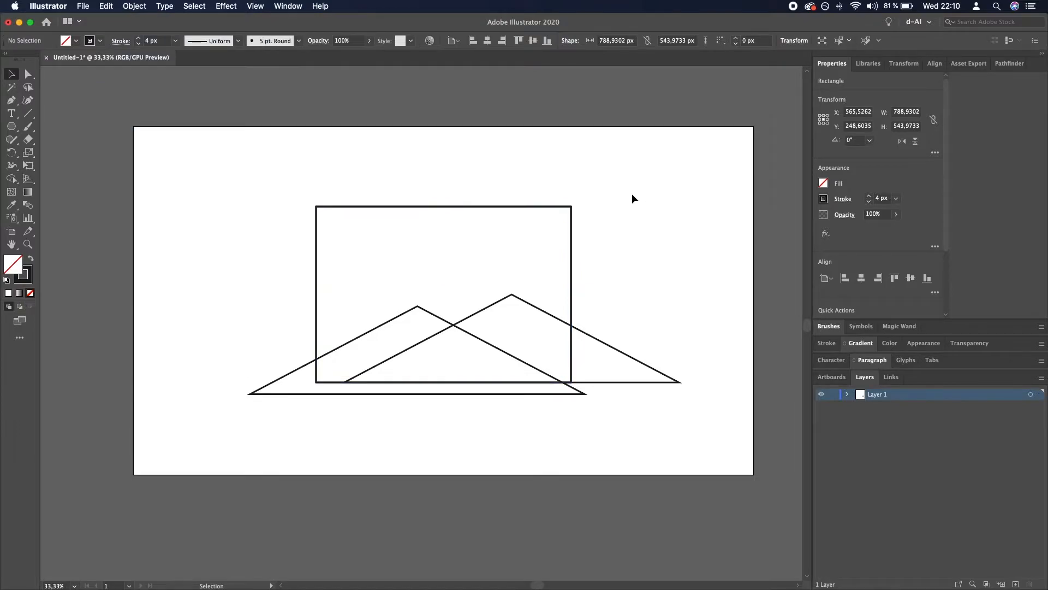
Step: Intersect the right triangle with one rectangle copy to trim the mountain to the frame
left_click(572, 230)
left_click(621, 348, "shift")
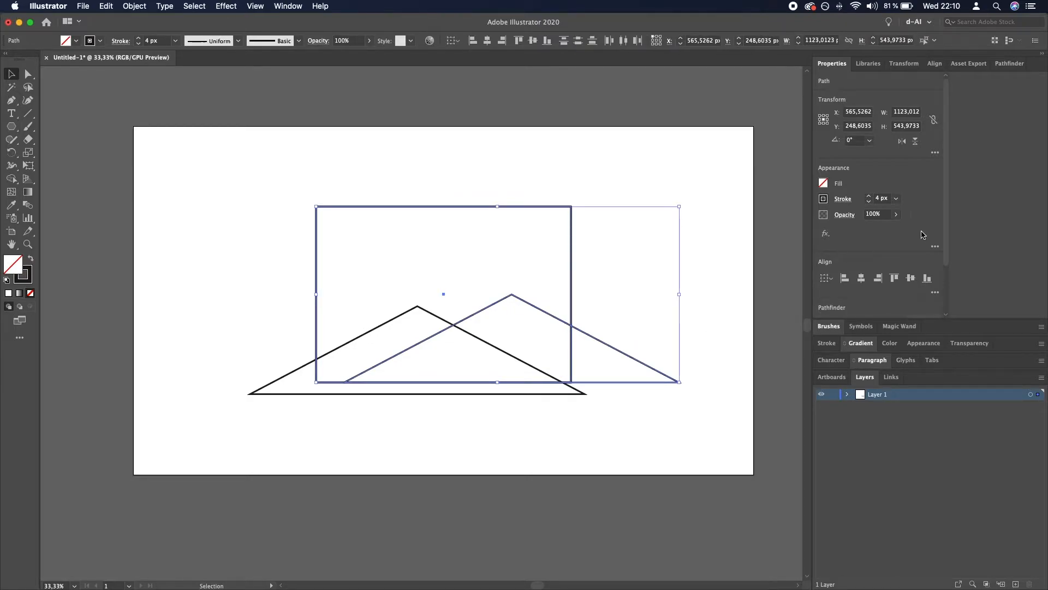
scroll(922, 225, "down", 3)
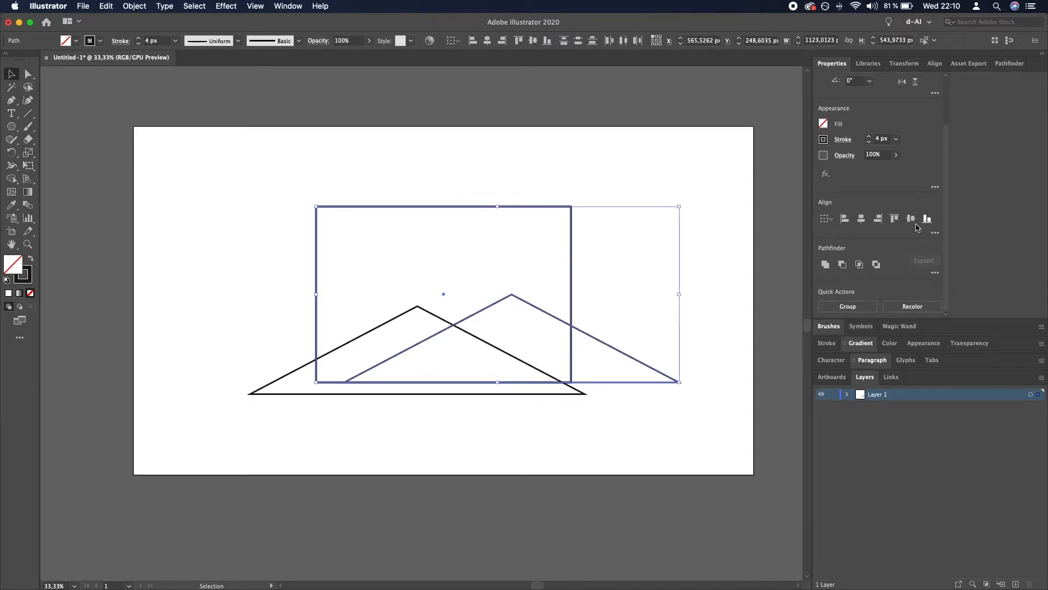
left_click(861, 267)
left_click(689, 248)
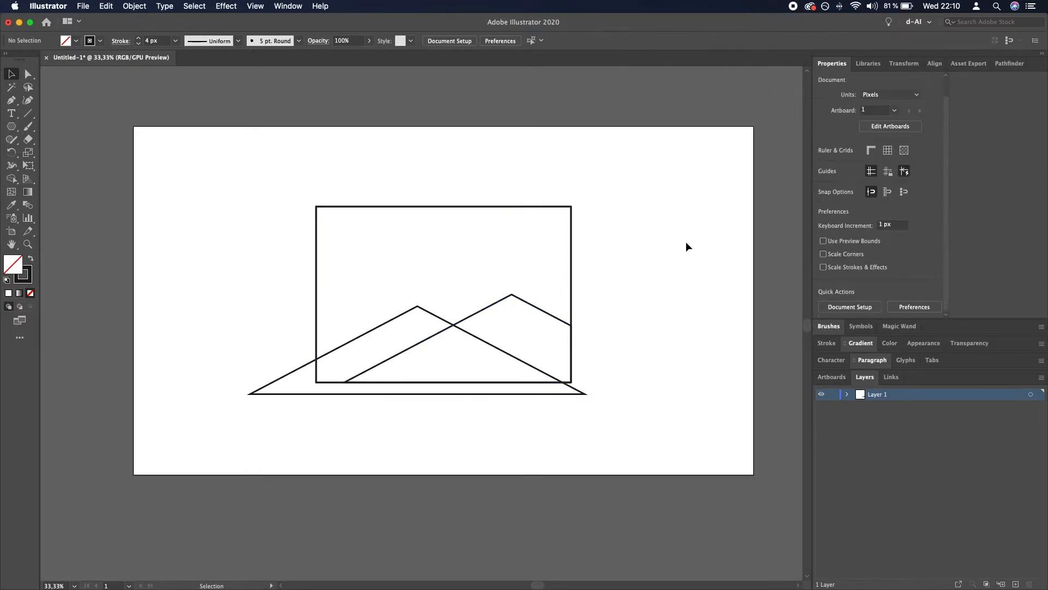
Step: Intersect the left triangle with the other rectangle copy to trim it to the frame
left_click(421, 309)
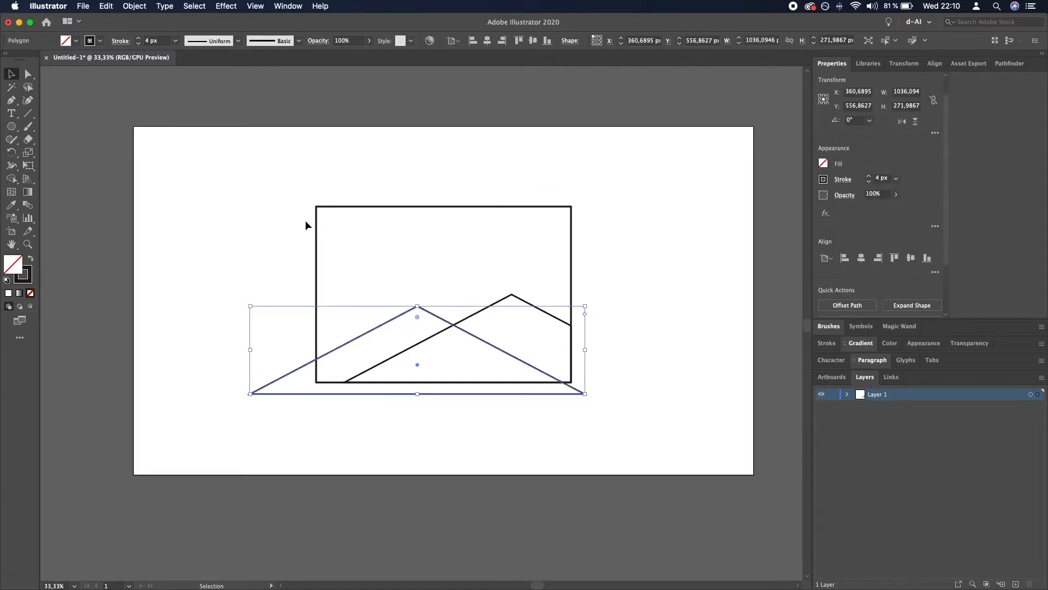
left_click(316, 232, "shift")
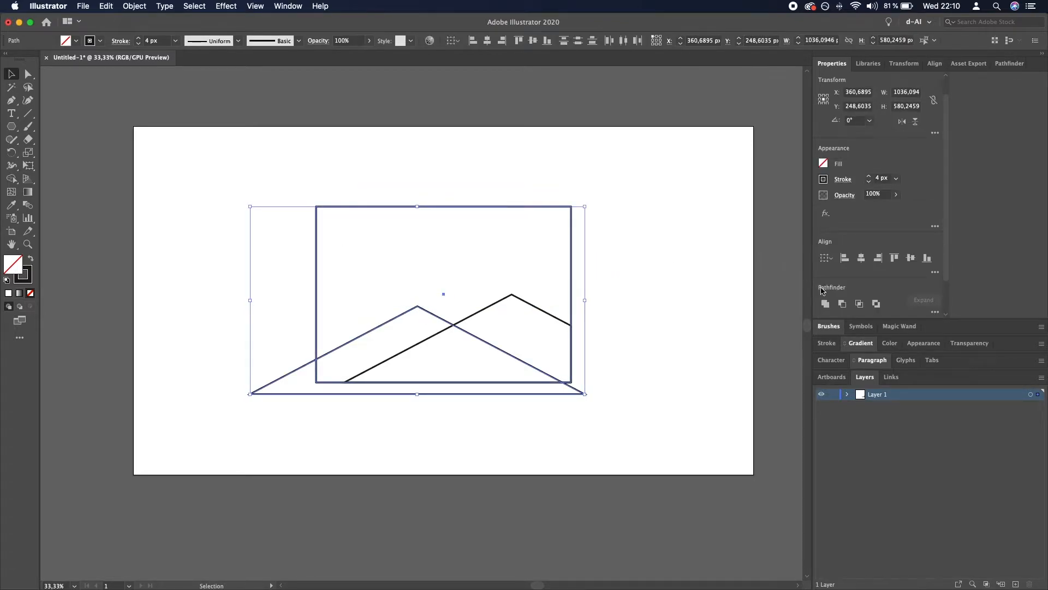
left_click(860, 304)
left_click(697, 294)
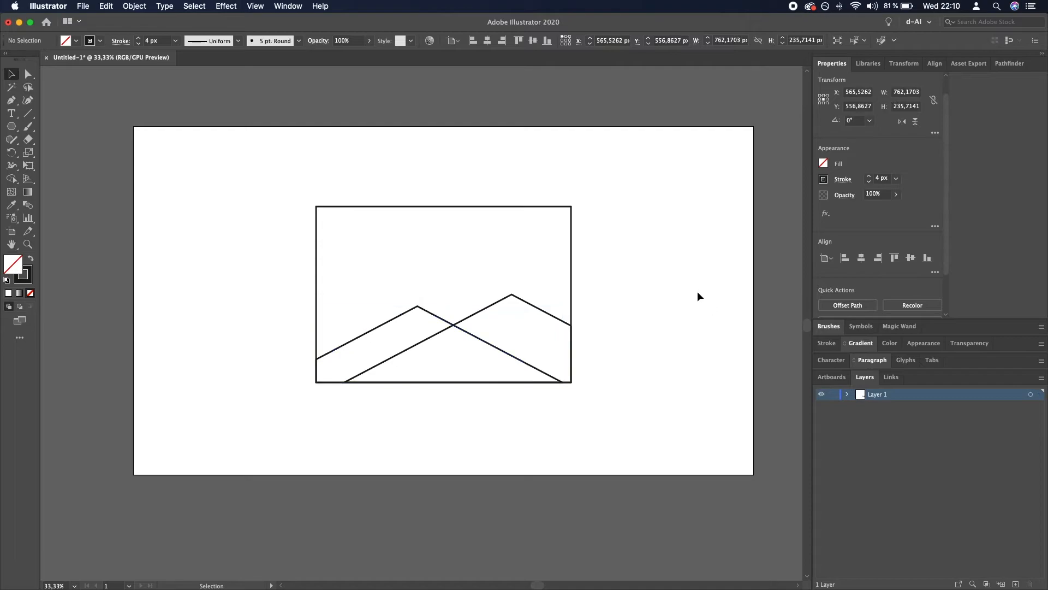
Step: Bring the left mountain shape to the front of the stacking order
left_click(440, 319)
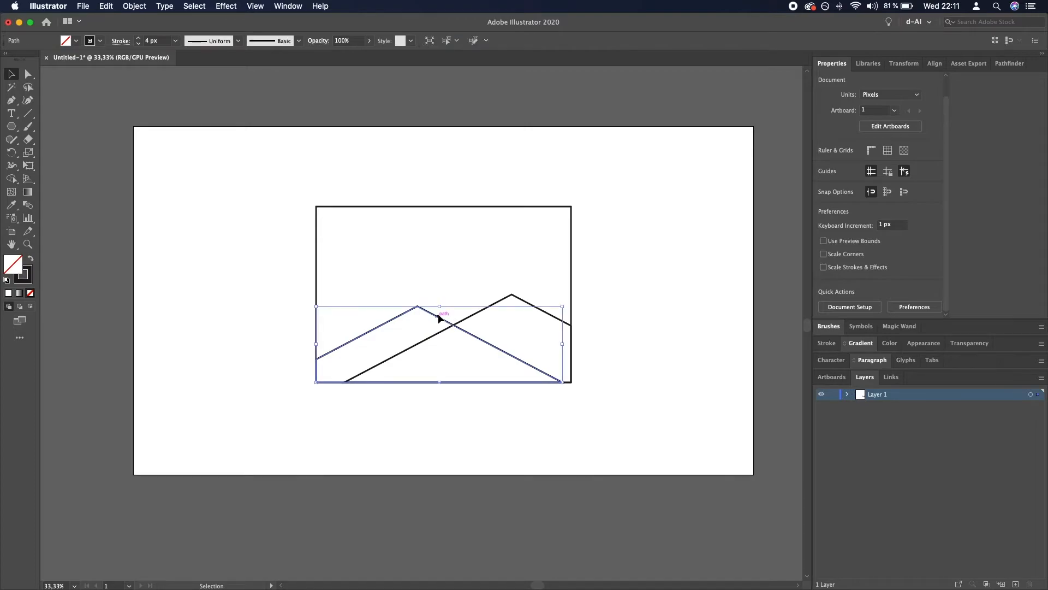
left_click(135, 6)
mouse_move(166, 30)
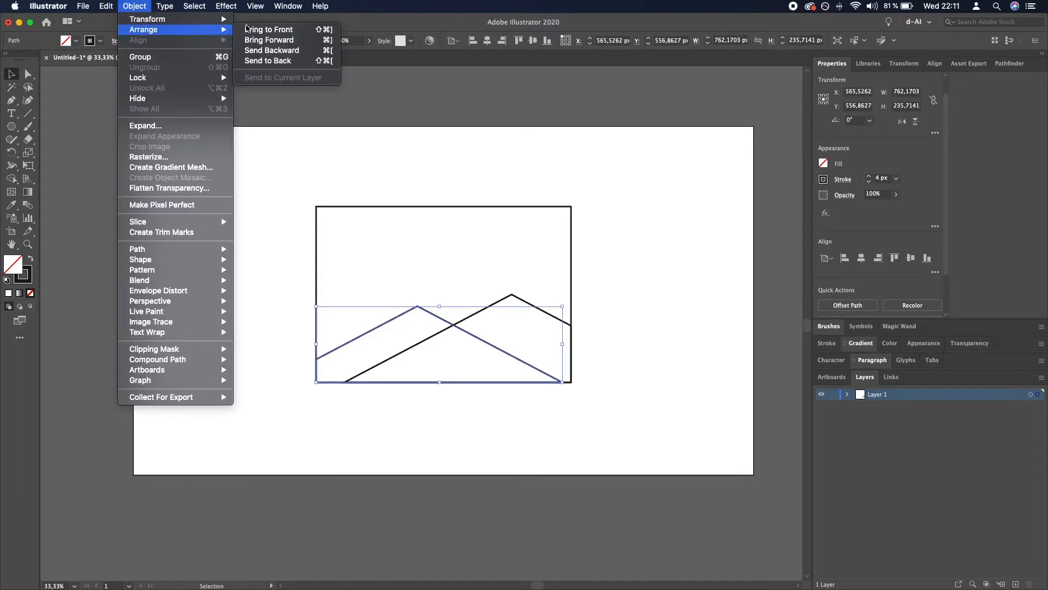
left_click(293, 30)
left_click(657, 324)
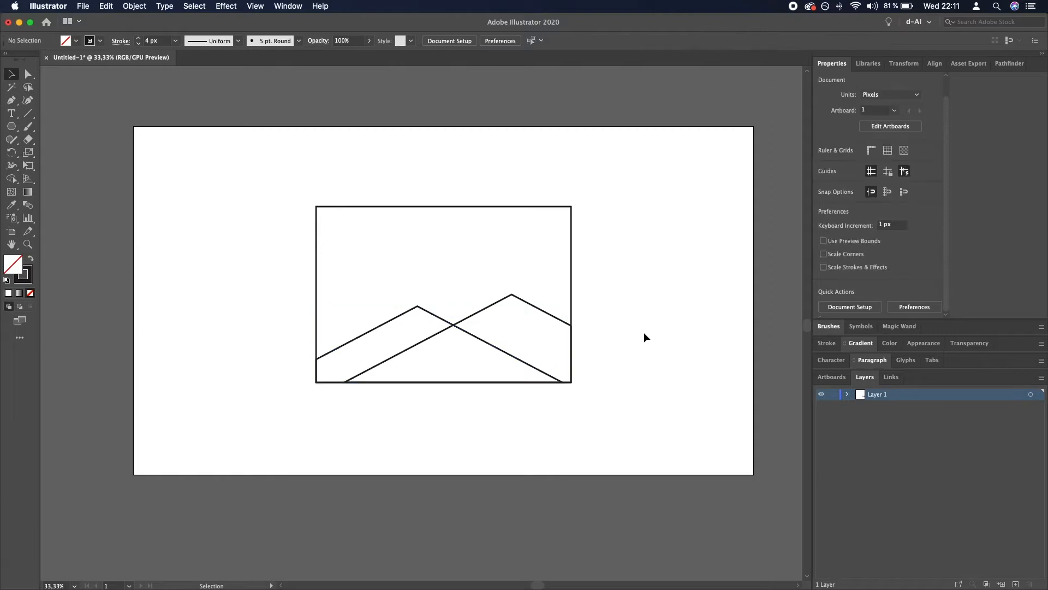
Step: Delete the left mountain's bottom segment and move its open lower-right endpoint to where the slope crosses the right mountain
key("a")
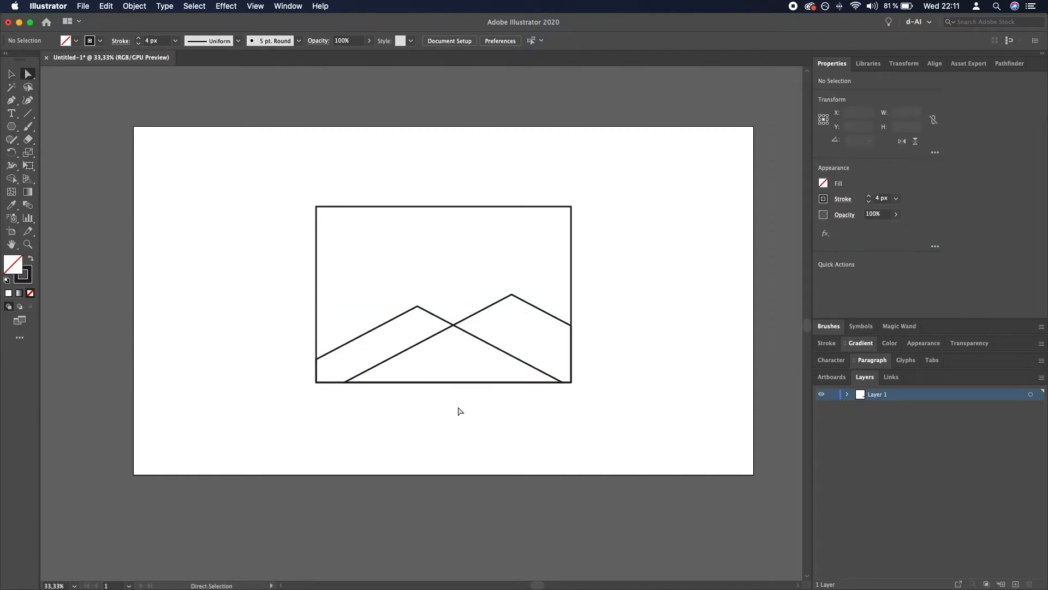
left_click(431, 383)
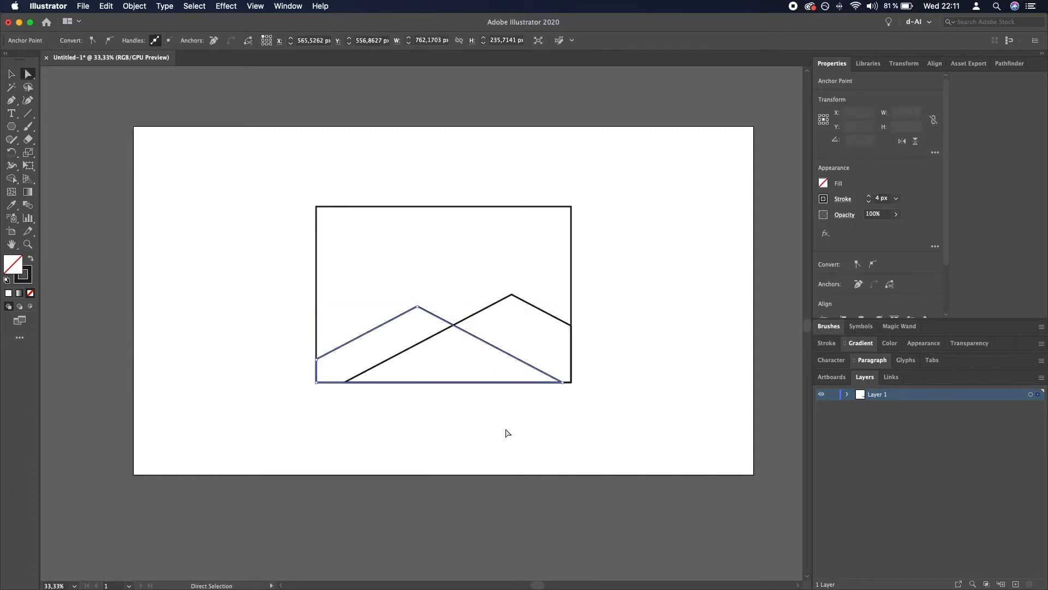
key("Delete")
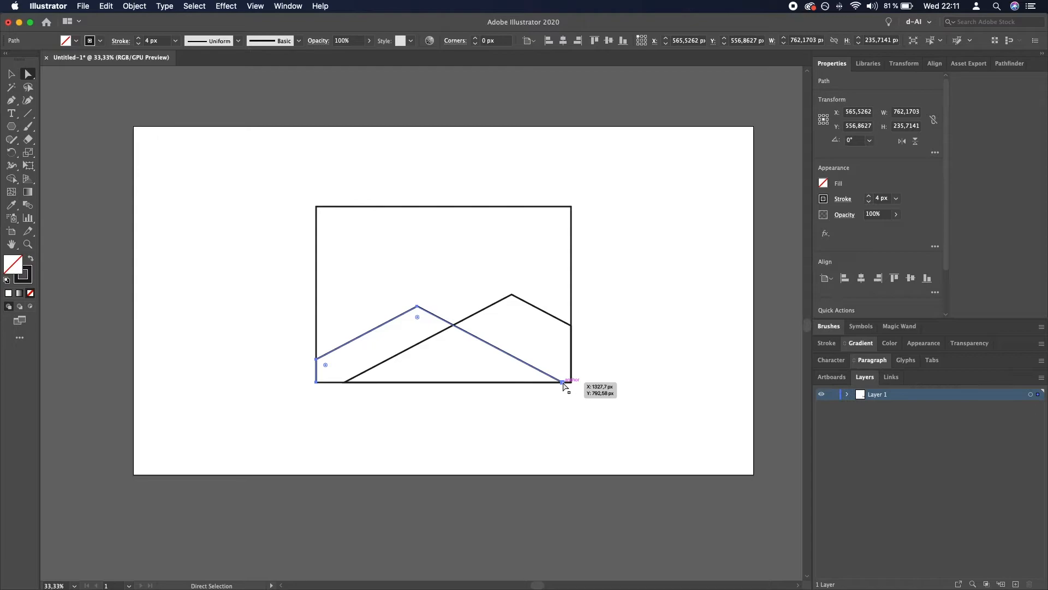
left_click_drag(564, 385, 453, 328)
left_click(11, 74)
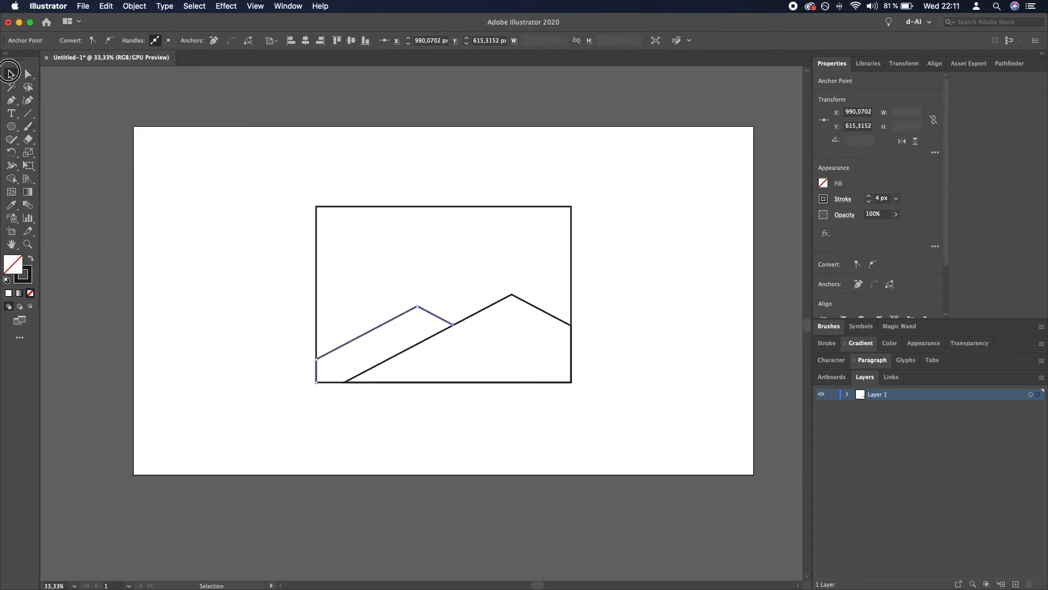
left_click(274, 274)
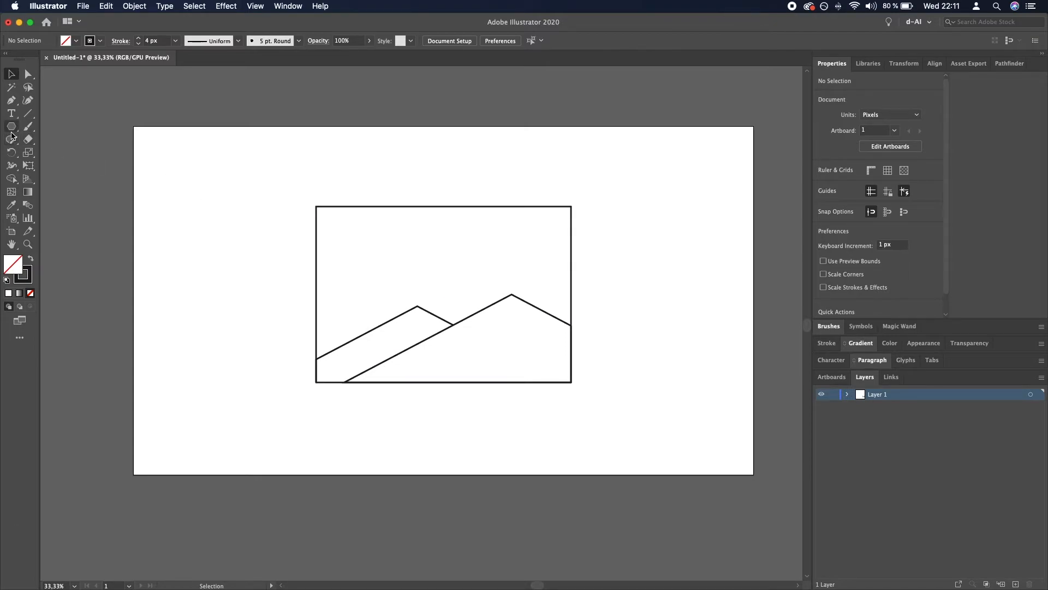
Step: Draw a circle about 142 px in diameter for the sun in the rectangle's upper-left area
left_click_drag(12, 134, 98, 157)
left_click_drag(342, 223, 381, 268)
key("v")
left_click(450, 280)
Step: Snap the circle into the rectangle's upper-left corner, and offset it from there by 100 px right and 100 px down
left_click(384, 254)
left_click_drag(364, 247, 339, 228)
key("shift+Right")
key("shift+Down")
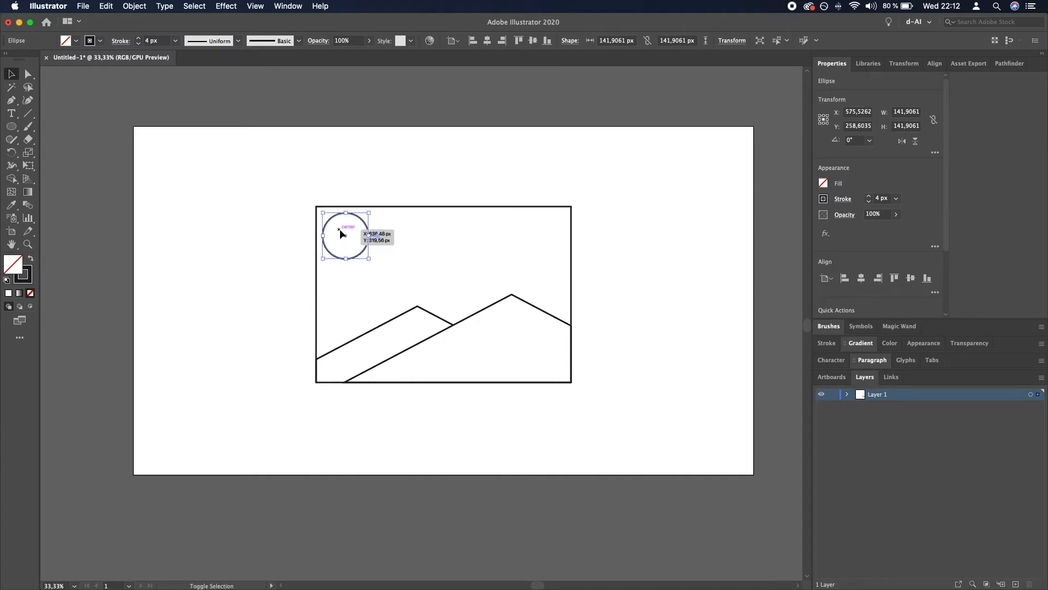
key("shift+Down")
key("shift+Right")
key("shift+Down")
key("shift+Right")
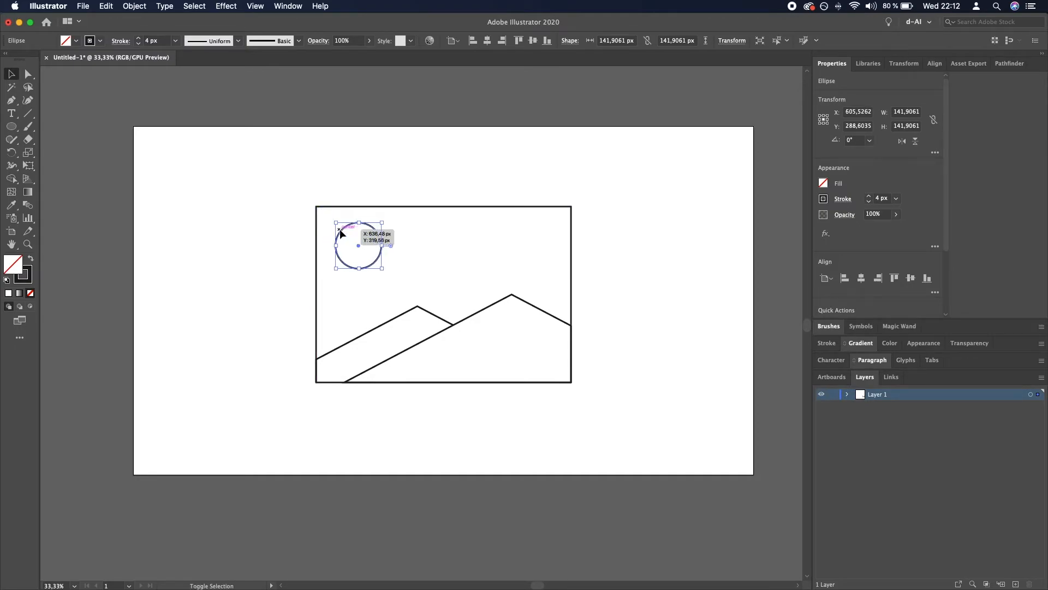
key("shift+Down")
key("shift+Right")
key("shift+Down")
key("shift+Right")
key("shift+Down")
key("shift+Right")
key("shift+Down")
key("shift+Right")
key("shift+Down")
key("shift+Right")
key("shift+Down")
key("shift+Right")
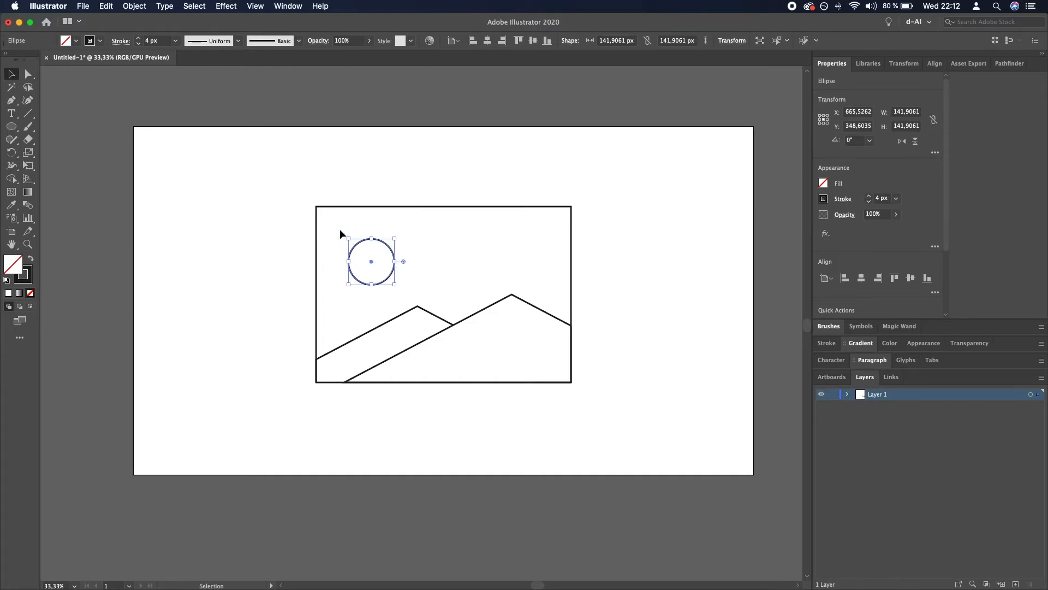
key("shift+Up")
key("shift+Left")
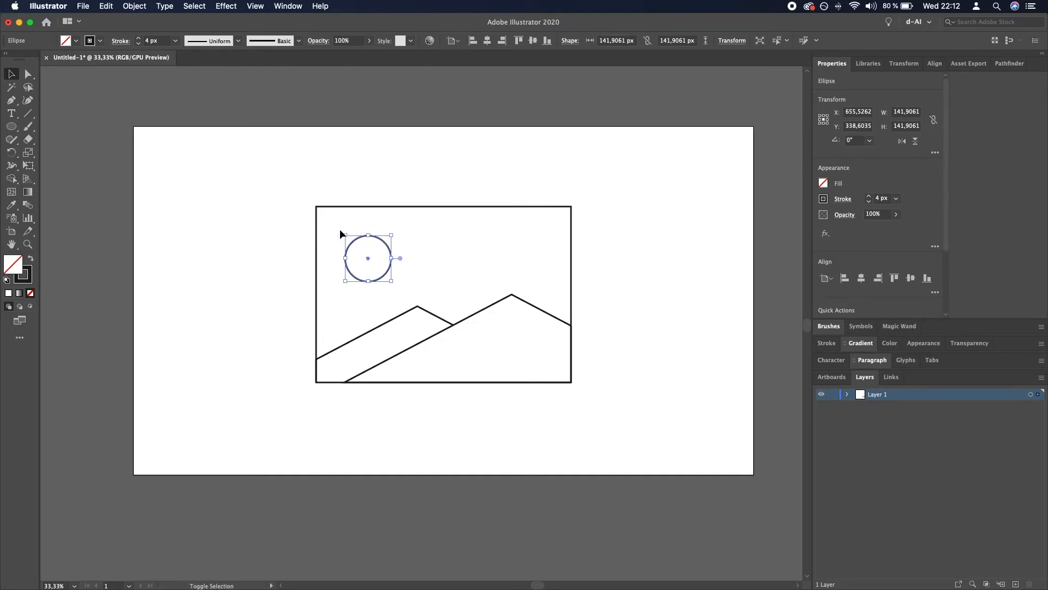
key("shift+Down")
key("shift+Right")
key("shift+Down")
key("shift+Right")
left_click(264, 261)
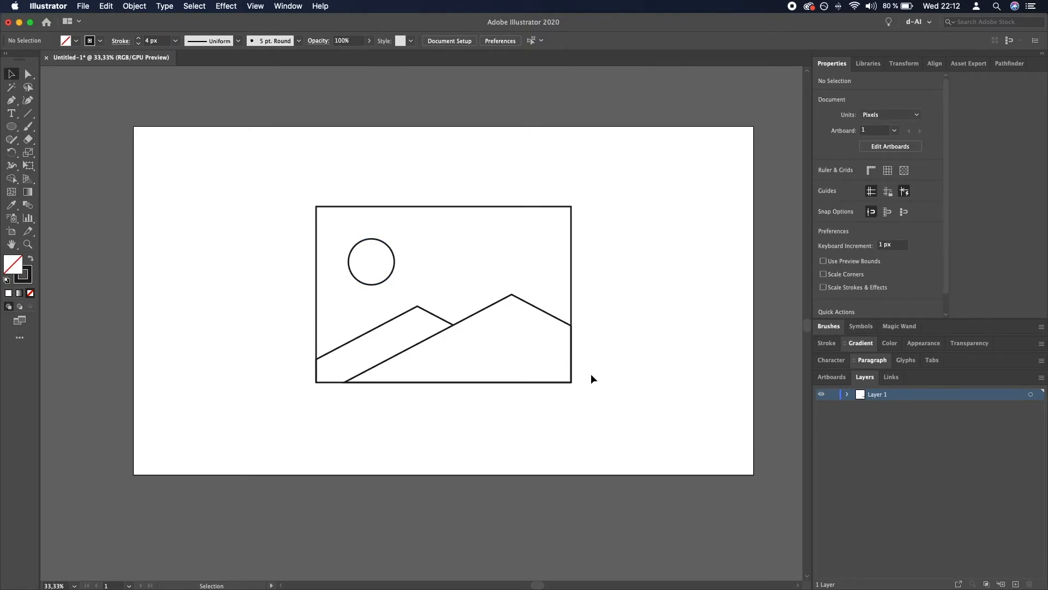
left_click(557, 318)
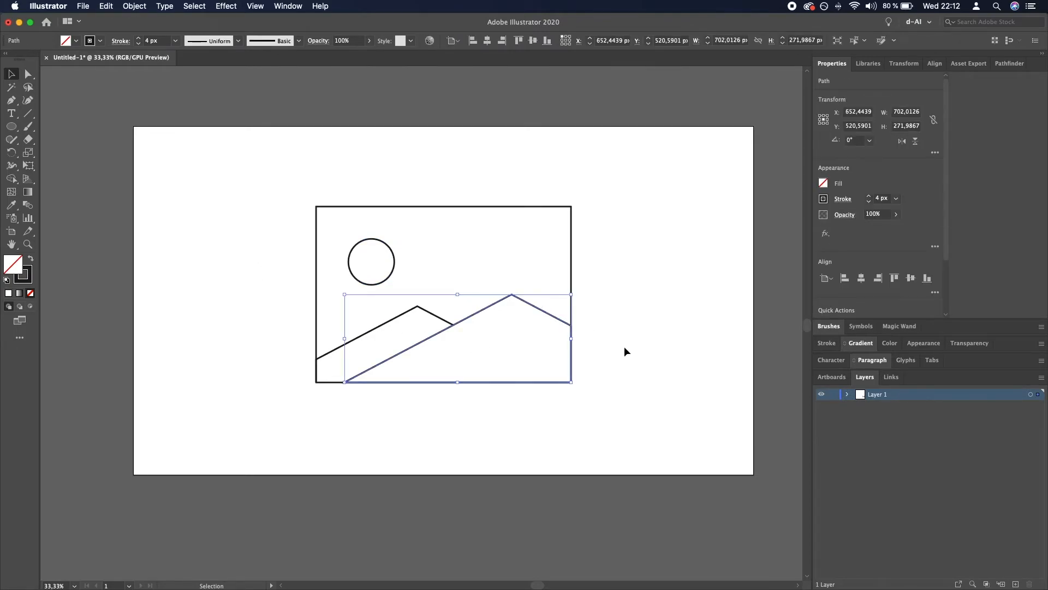
left_click(442, 319)
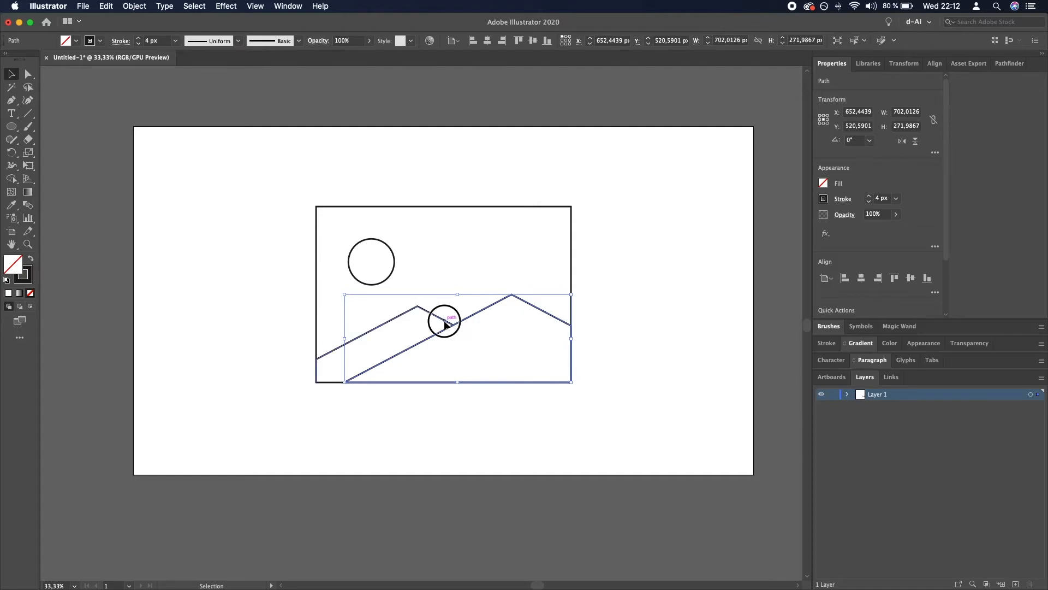
left_click(526, 307)
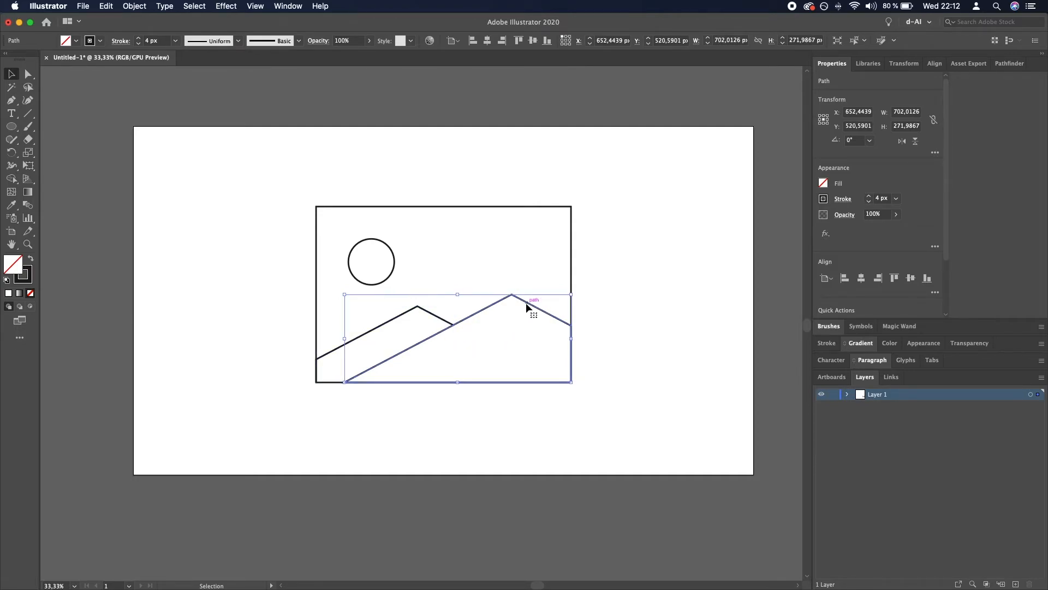
key("a")
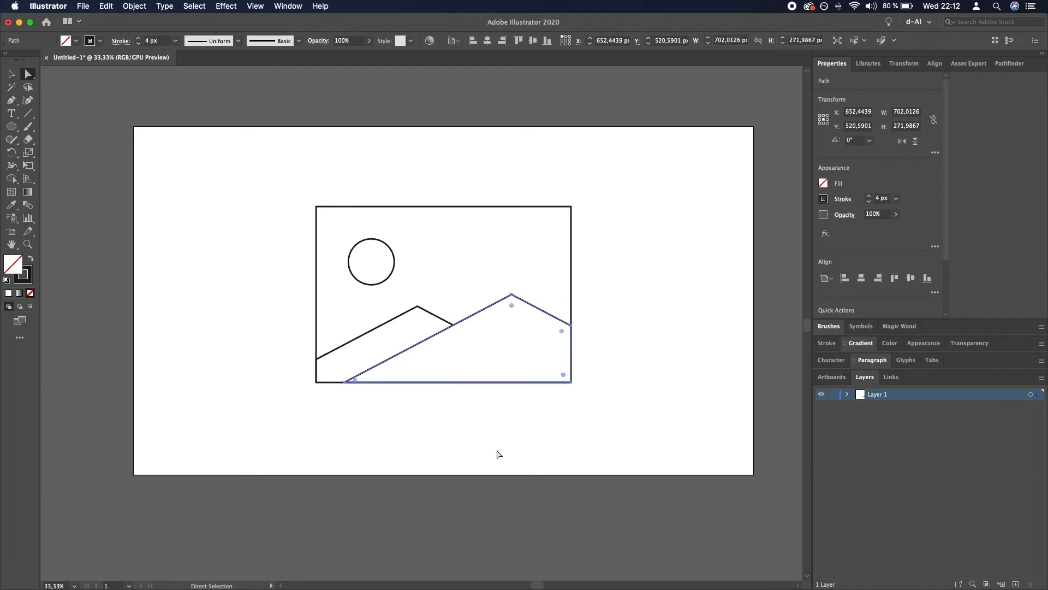
left_click(143, 6)
left_click(350, 29)
left_click(705, 321)
key("v")
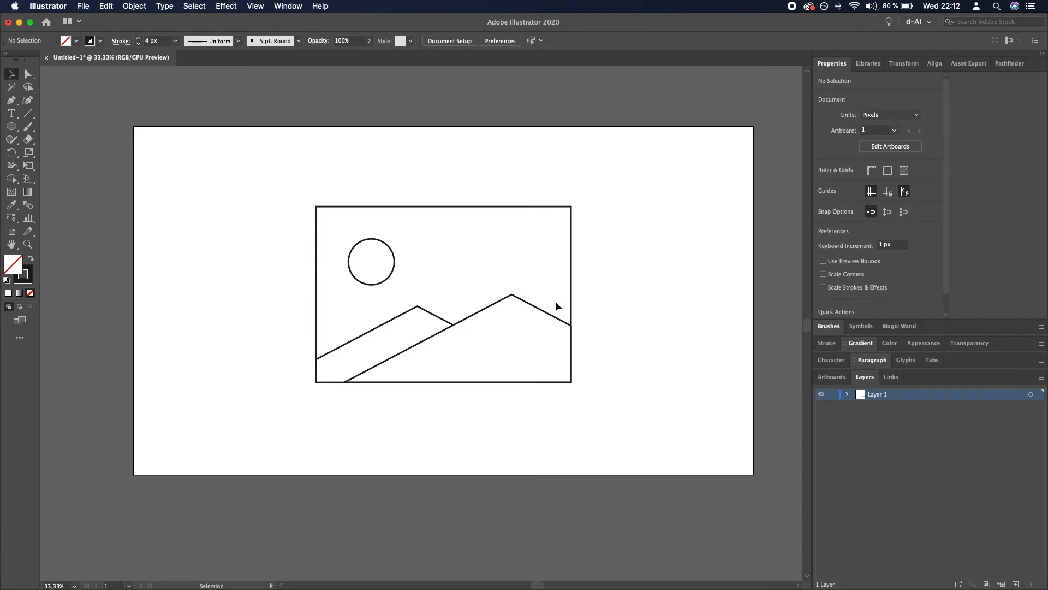
Step: Delete the right mountain's bottom segment and its lower-right corner point, keeping only the two slope lines
key("a")
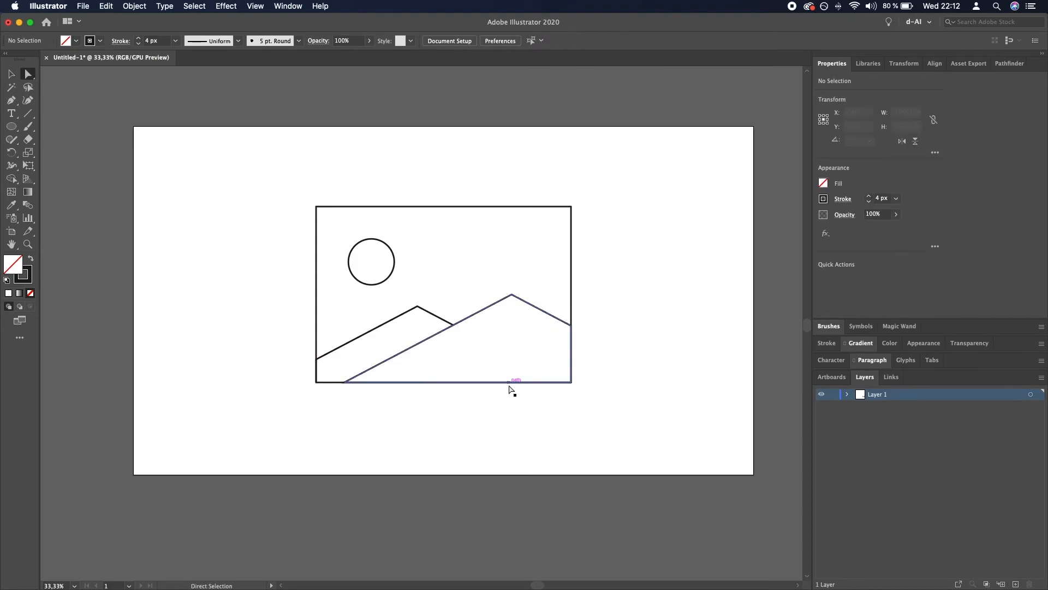
left_click(511, 382)
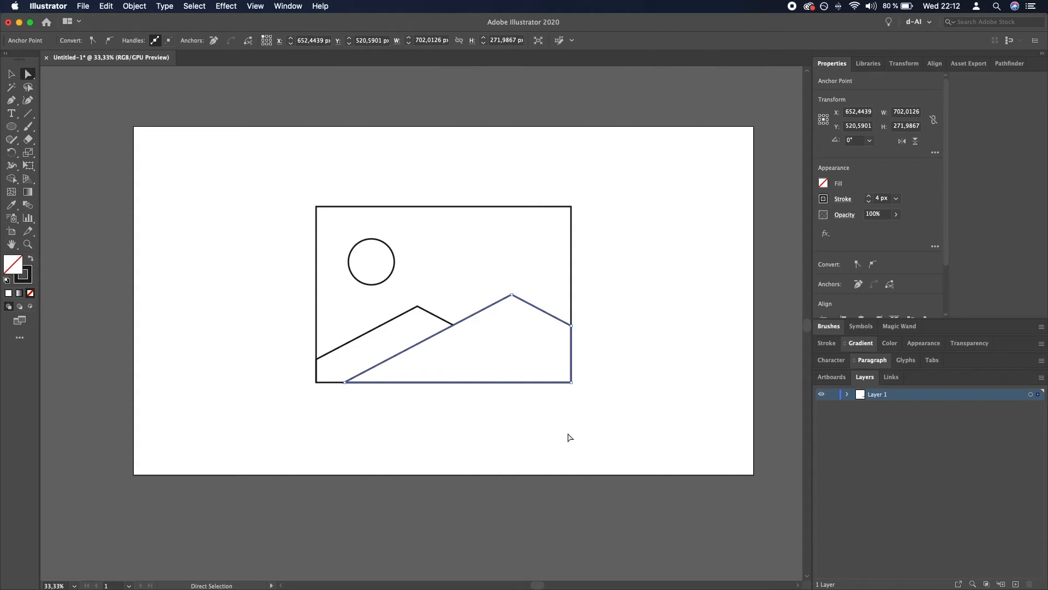
key("Delete")
left_click(571, 383)
key("Delete")
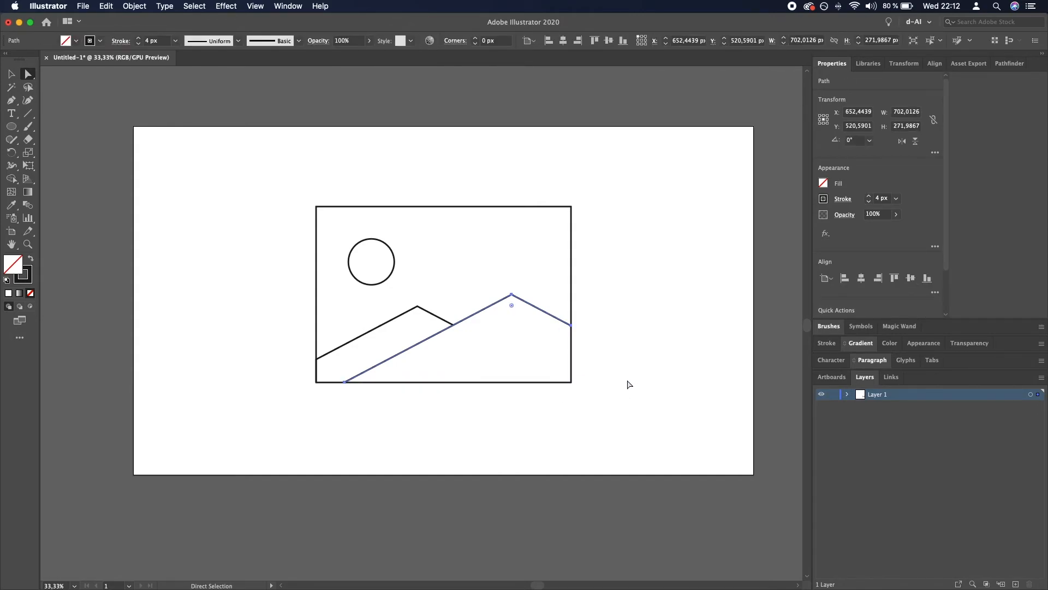
Step: Delete the left mountain's lower-left anchor point, removing its vertical segment along the frame's left edge
key("v")
left_click(384, 326)
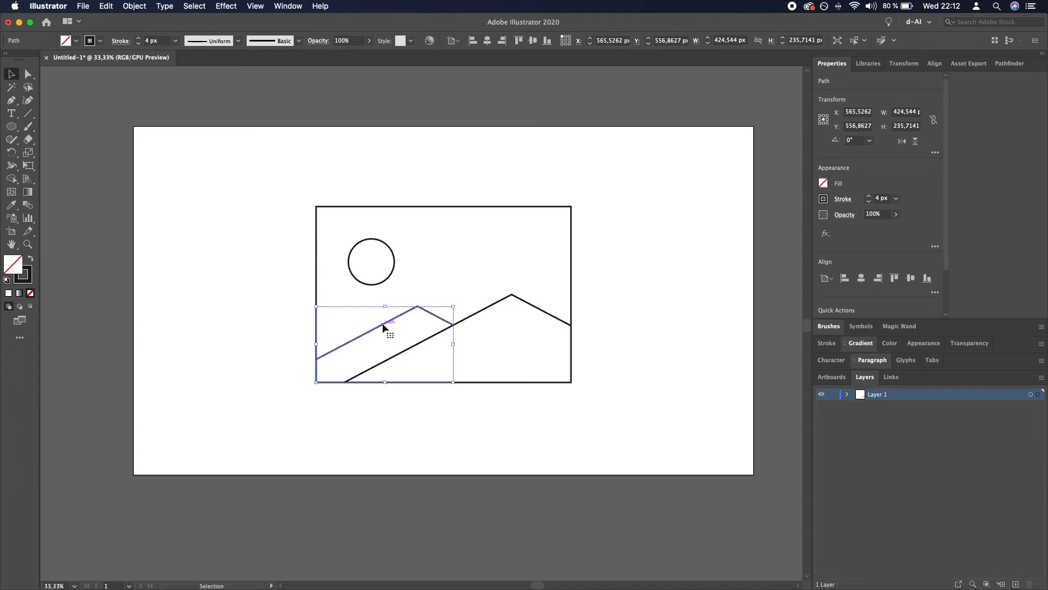
key("a")
left_click(317, 383)
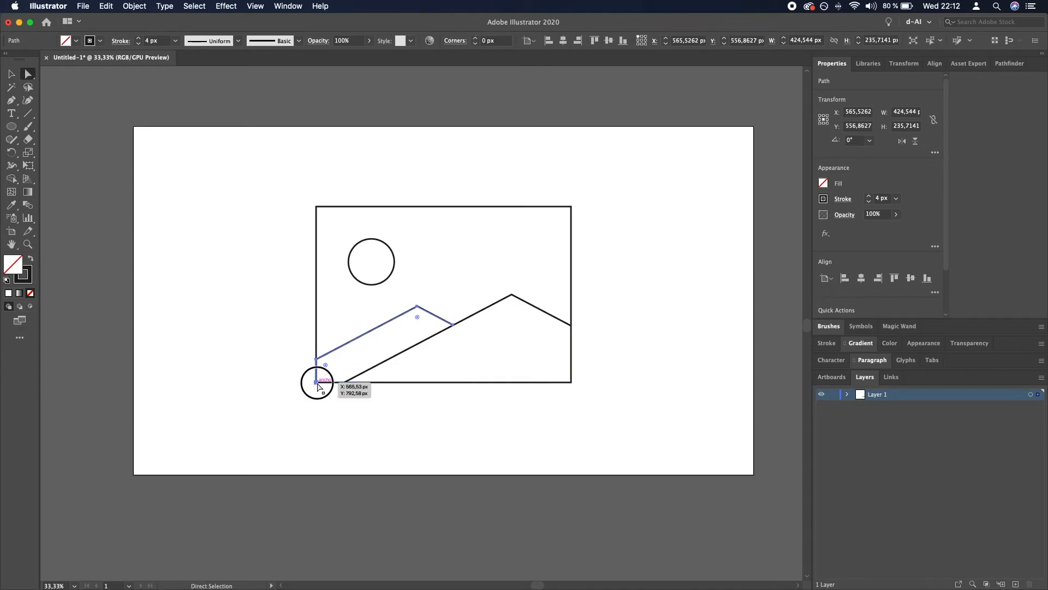
left_click(317, 382)
key("Delete")
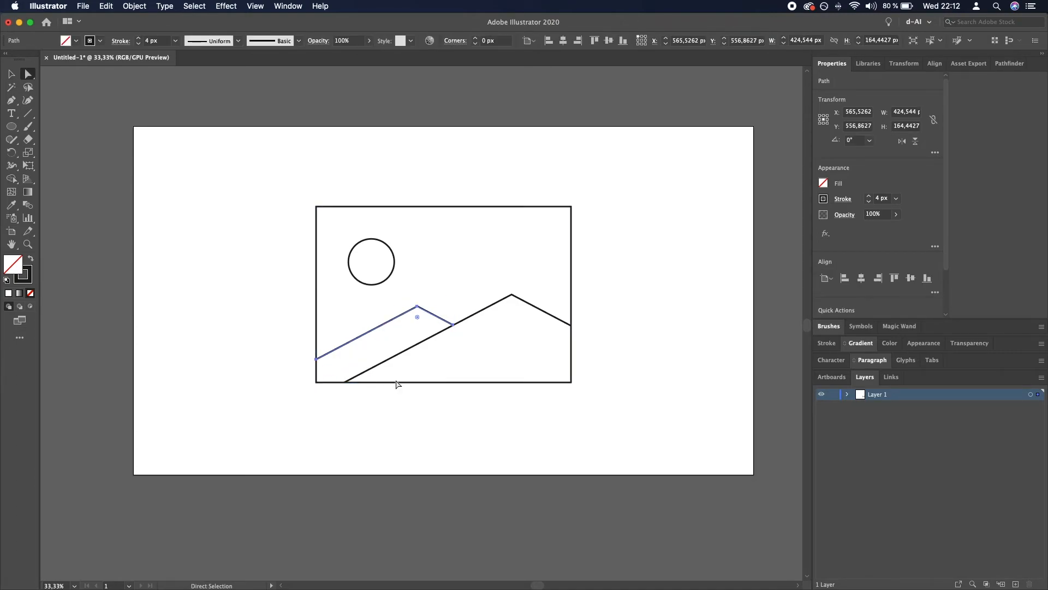
key("v")
left_click(419, 448)
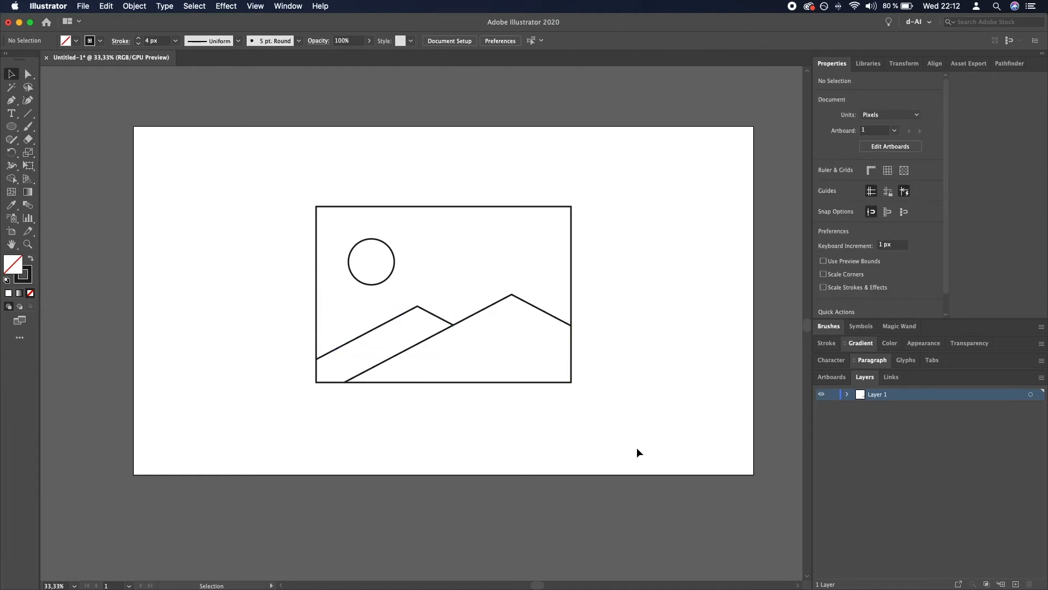
Step: Set the stroke weight of the frame, sun and both mountains to 25 px
left_click_drag(647, 439, 257, 169)
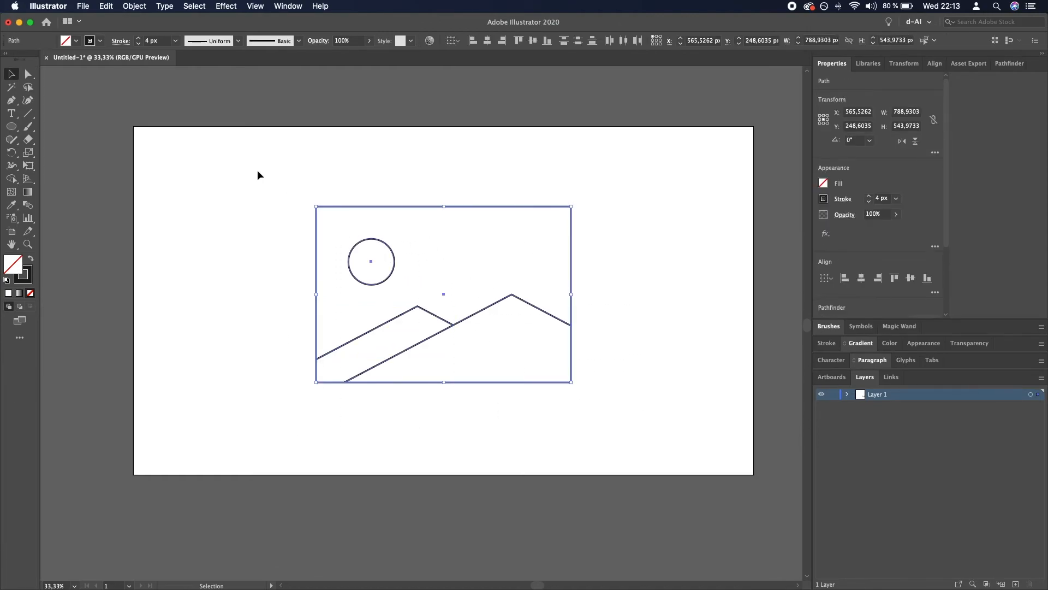
left_click(146, 41)
type("25")
key("Return")
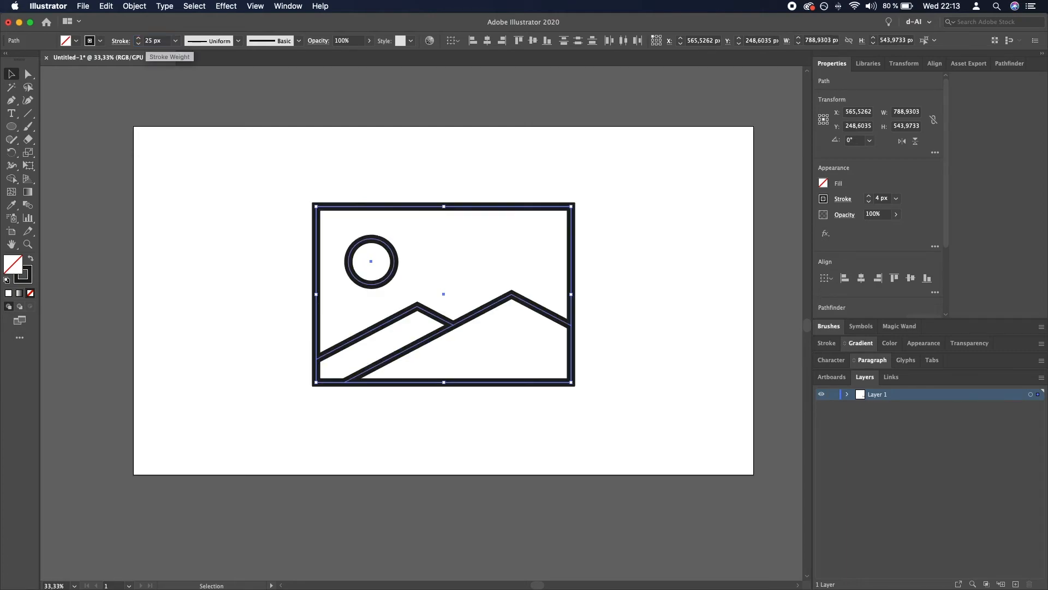
left_click(227, 223)
Step: Apply round corner joins to the strokes of the frame, sun and both mountains
mouse_move(616, 174)
left_mouse_down()
mouse_move(276, 380)
mouse_move(279, 399)
left_mouse_up()
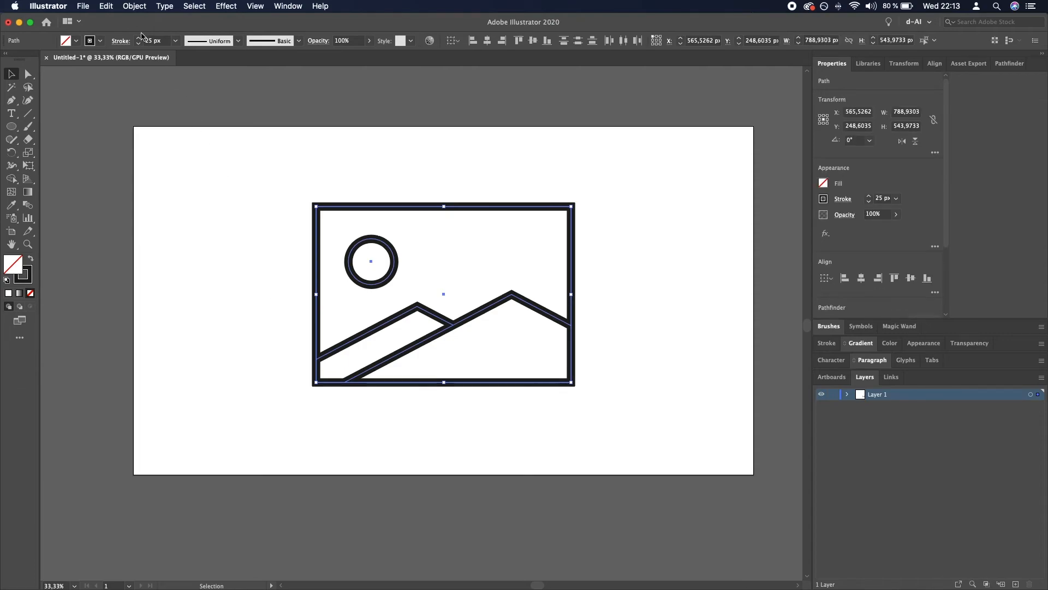
left_click(121, 41)
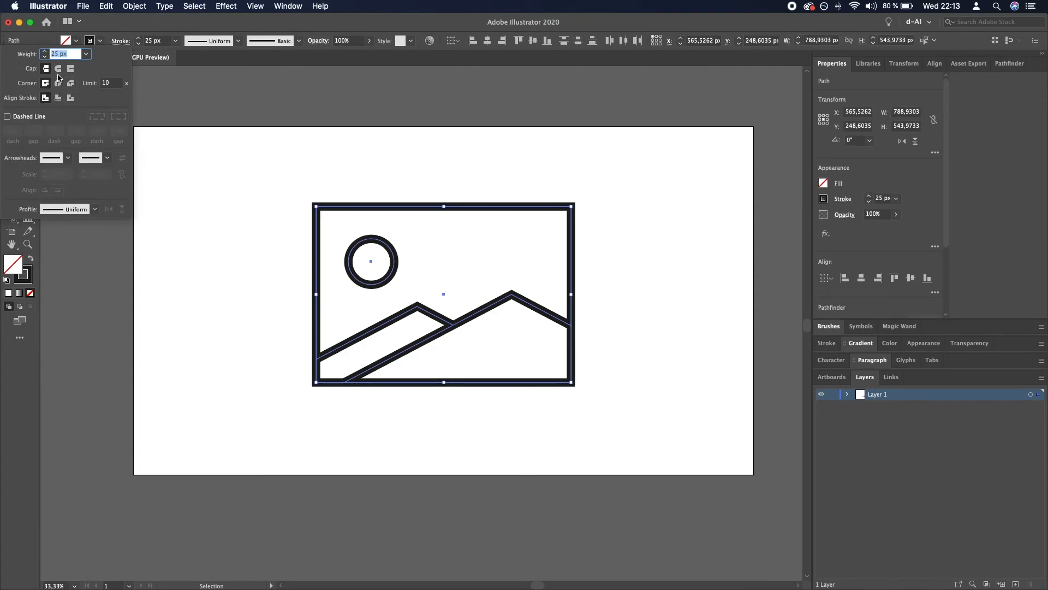
left_click(59, 84)
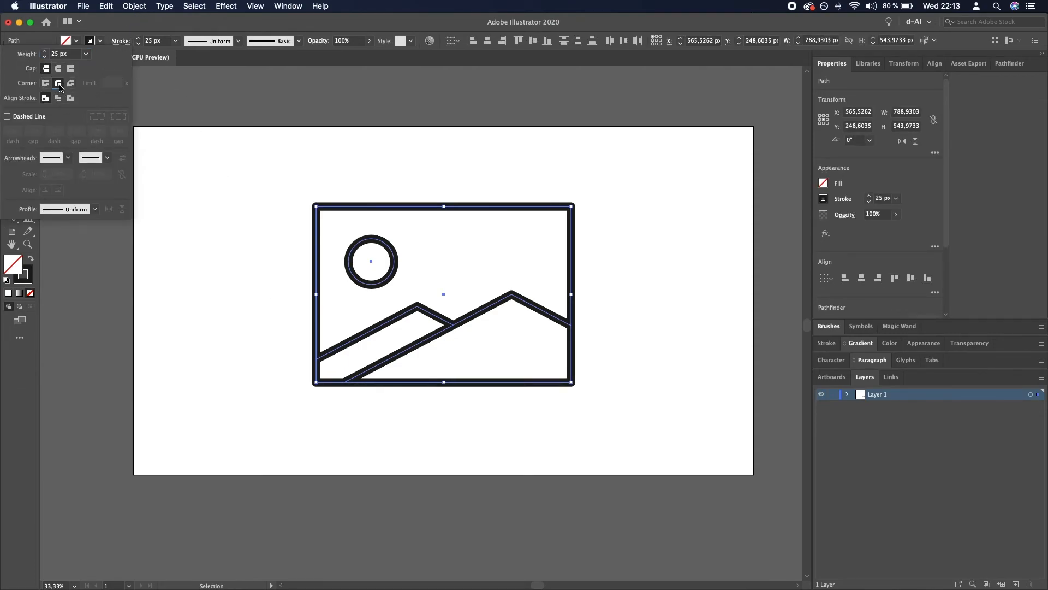
left_click(614, 208)
left_click(622, 221)
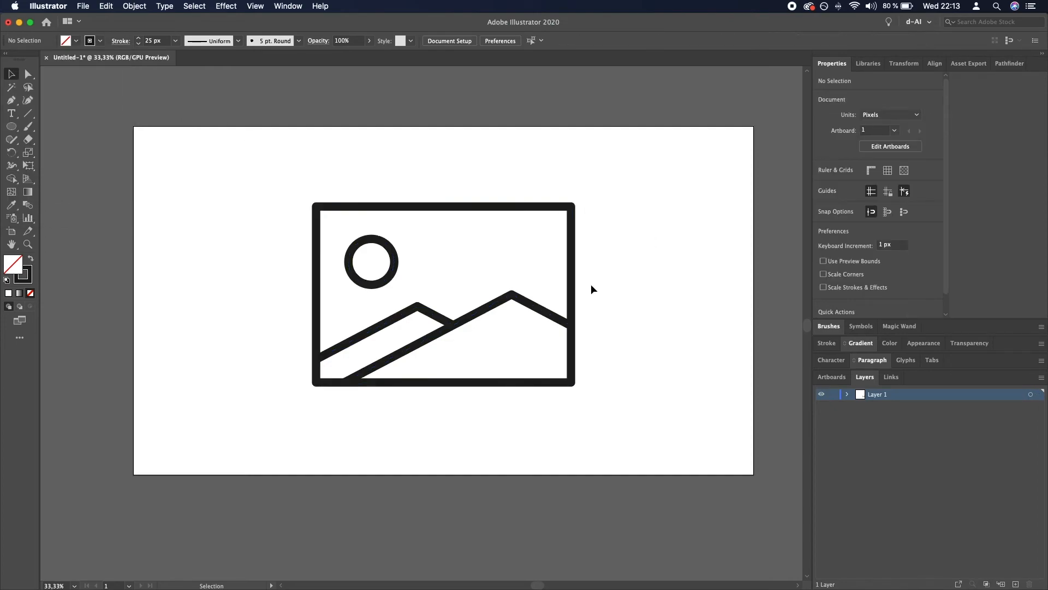
Step: Round the right mountain's peak freehand to a corner radius of about 111 px
left_click(533, 307)
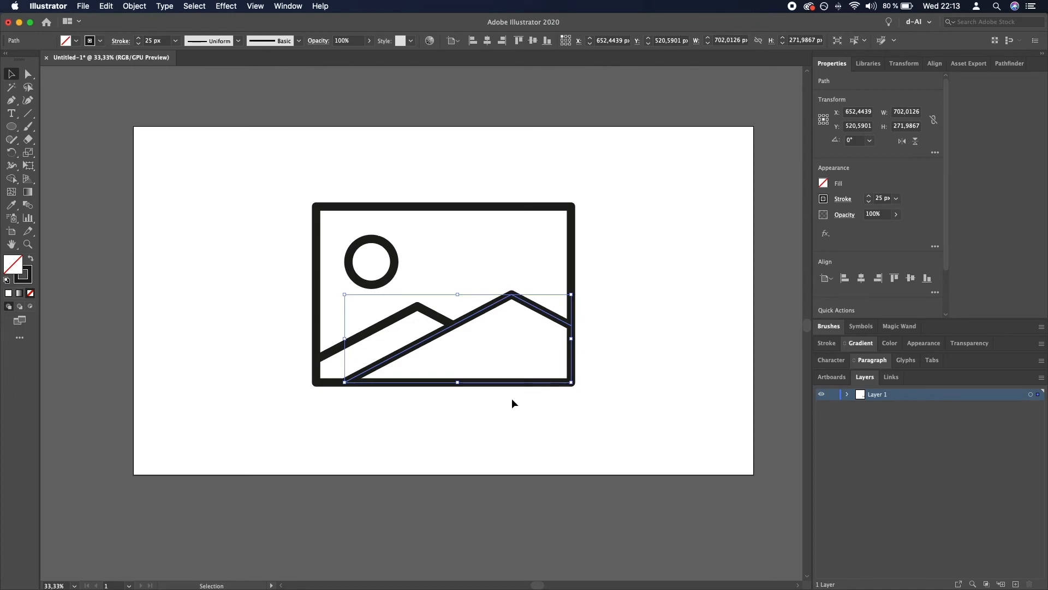
left_click(653, 313)
left_click(543, 311)
key("a")
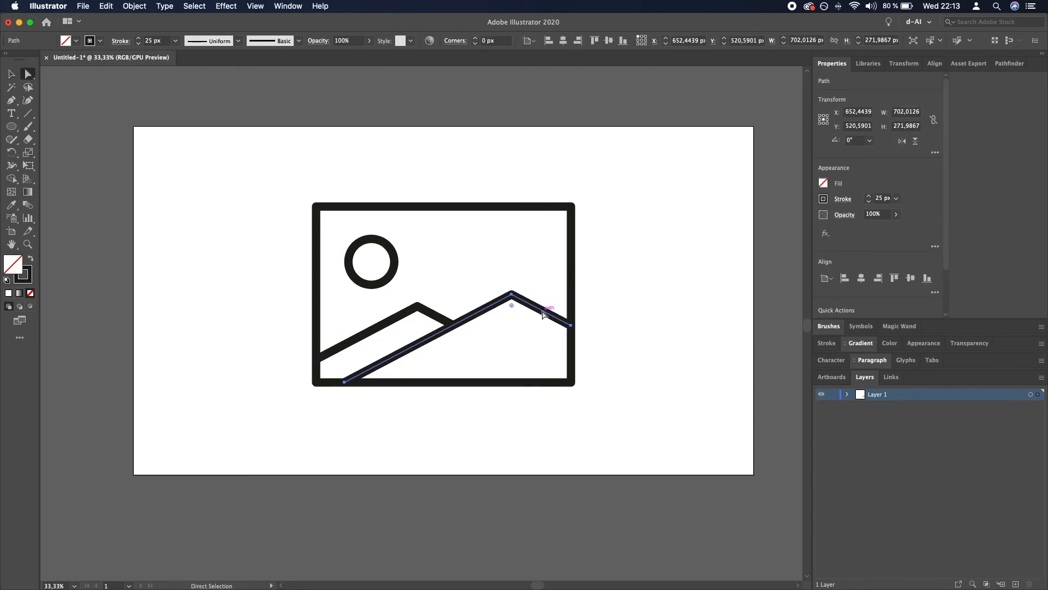
left_click_drag(513, 310, 511, 335)
Step: Round the left mountain's peak and set its corner radius to 80 px
key("v")
left_click(441, 297)
left_click(429, 313)
key("a")
left_click_drag(417, 313, 421, 339)
left_click(488, 41)
type("80")
key("Return")
Step: Set the corner radius of the right mountain's peak to 80 px
left_click(514, 299)
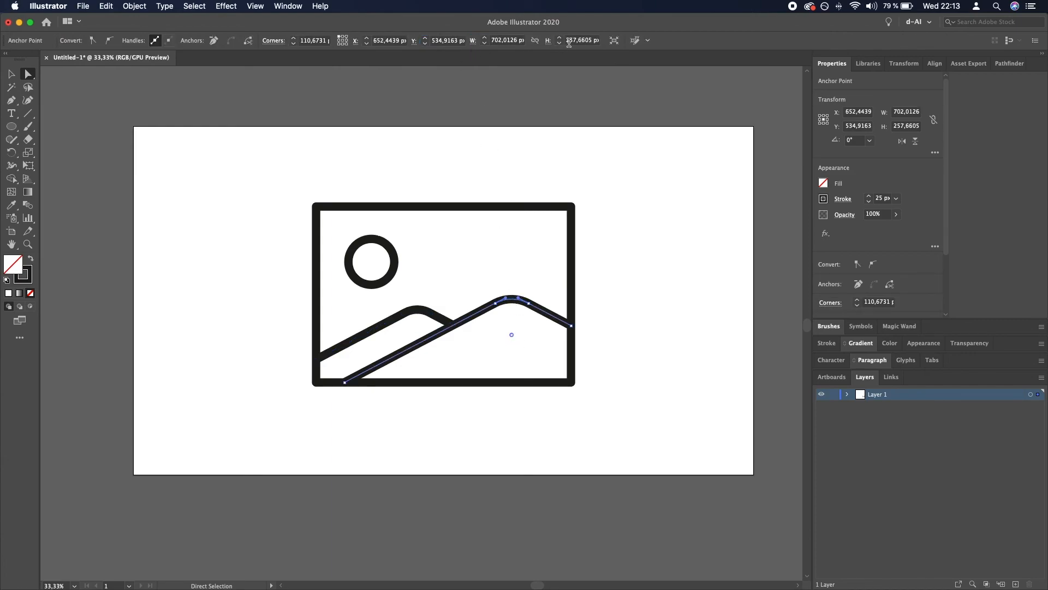
left_click(330, 42)
type("80")
key("Return")
key("v")
left_click(647, 270)
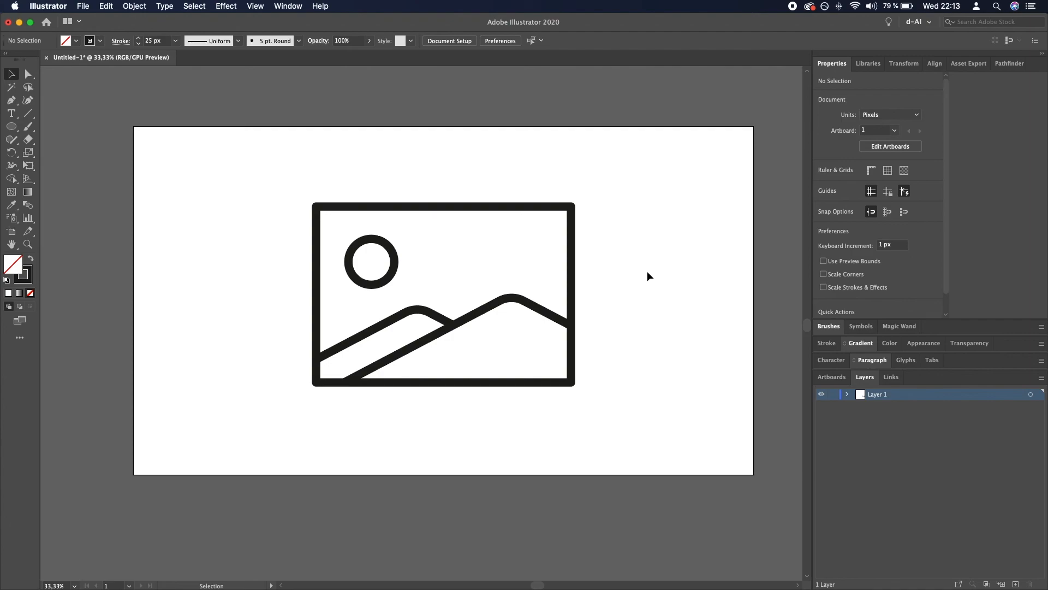
Step: Round the frame rectangle's corners, trying a 10 px radius first and settling on 50 px
left_click(571, 238)
left_click(741, 41)
type("10")
key("Return")
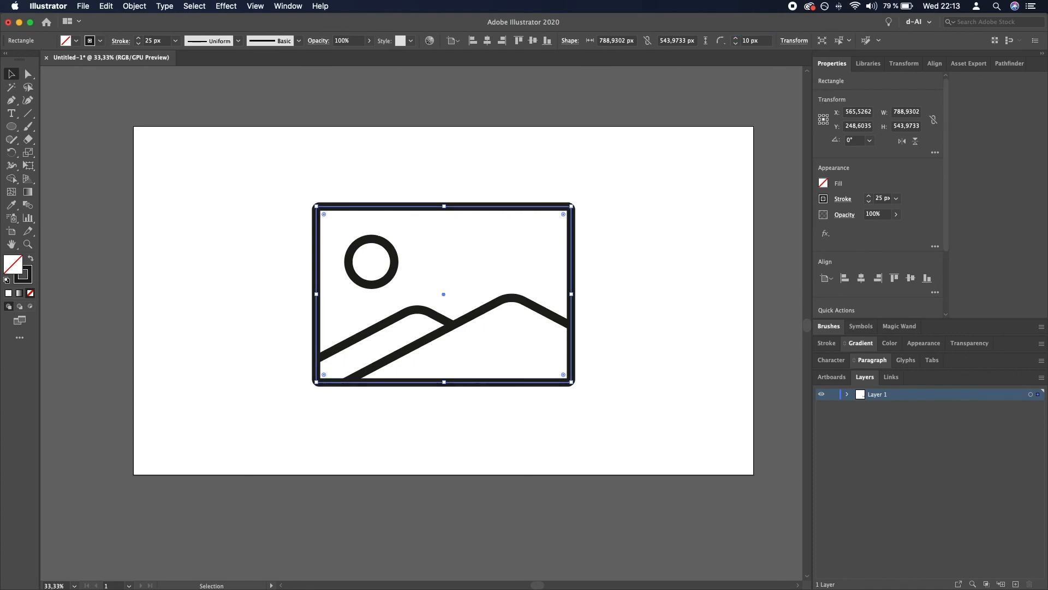
left_click(750, 41)
type("50")
key("Return")
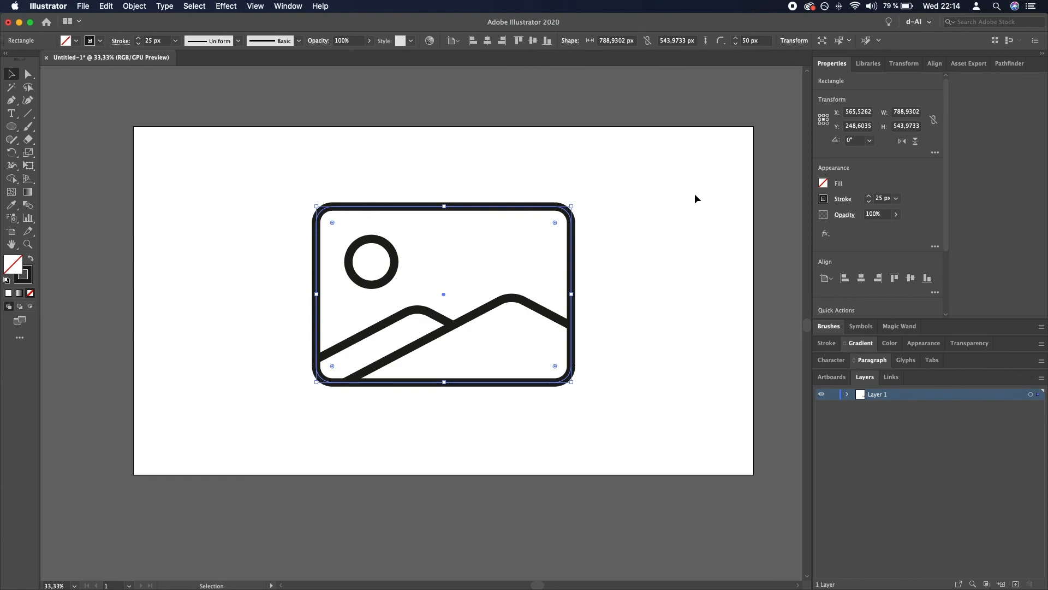
left_click(630, 225)
Step: Select the frame, sun and both mountains and group them
scroll(614, 237, "down", 2)
scroll(615, 237, "up", 1)
left_click_drag(648, 369, 316, 178)
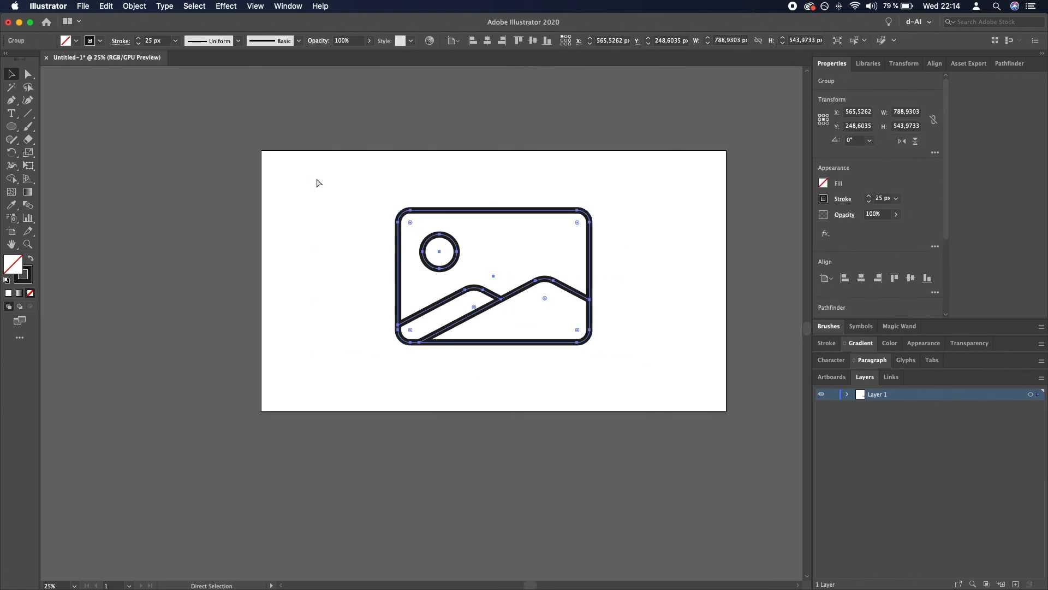